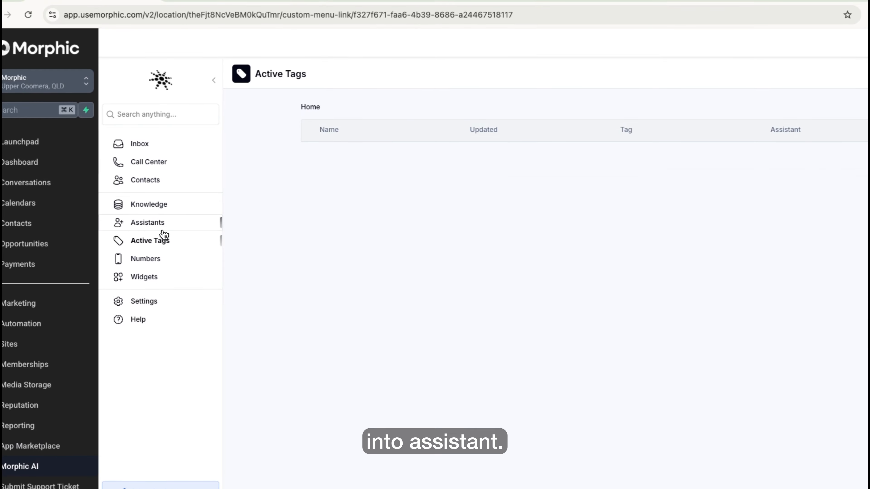
Start generating a new assistant named "DEMO Consulting Booking Bot"
{"action": "left_click", "coordinate": [165, 221]}
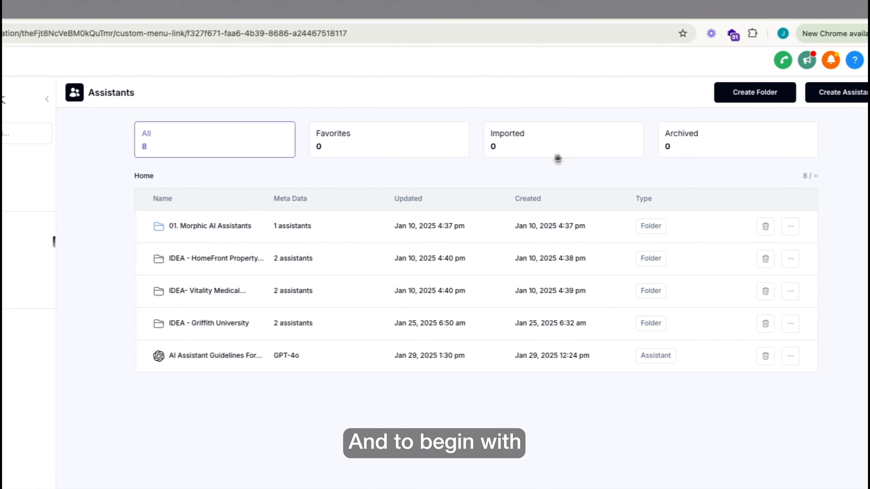
{"action": "left_click", "coordinate": [787, 91]}
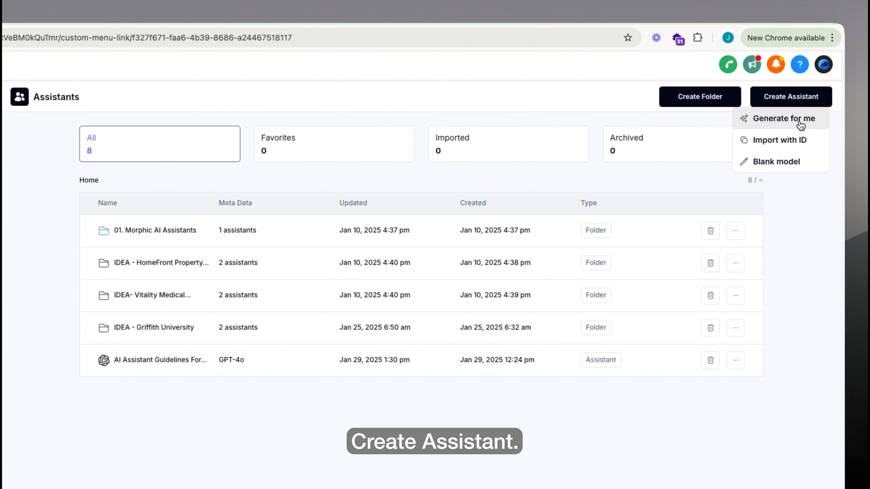
{"action": "left_click", "coordinate": [784, 119]}
{"action": "left_click", "coordinate": [334, 211]}
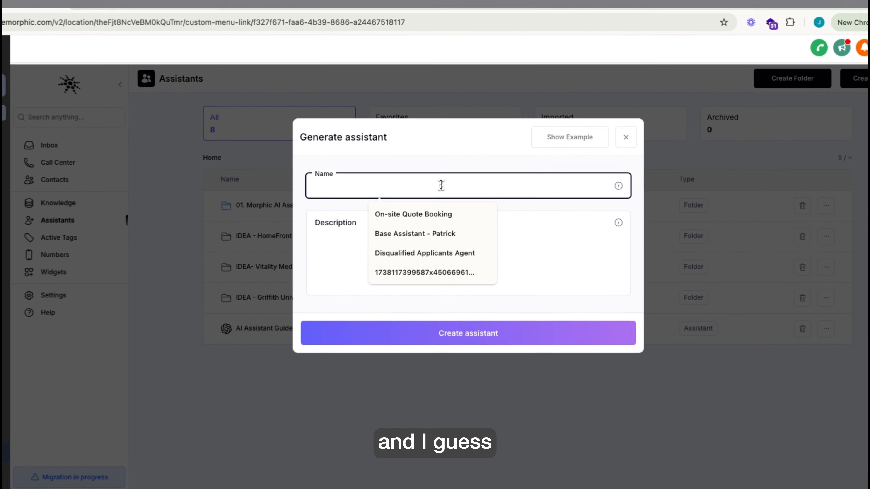
{"action": "type", "text": "Consulting Booking Bot"}
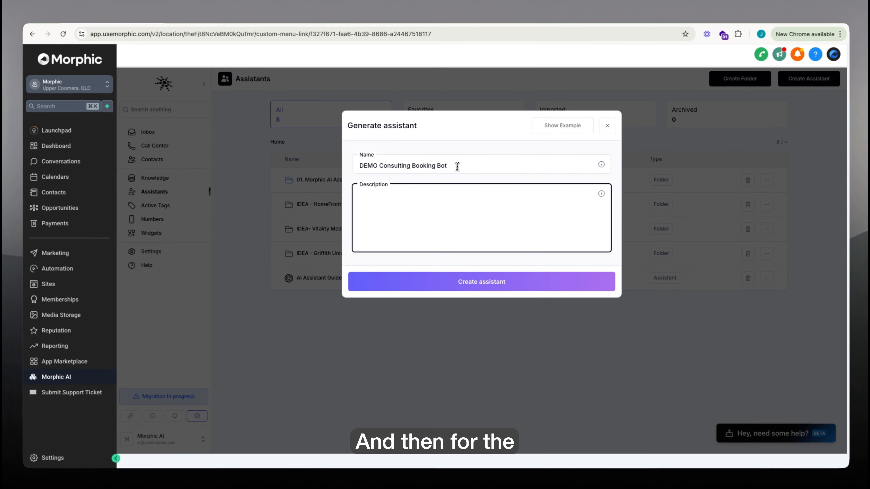
Describe a discovery call booking agent named Will for Magenta Consulting Group, asking about business age, employees and monthly revenue before booking, and generate the assistant
{"action": "left_click", "coordinate": [417, 207]}
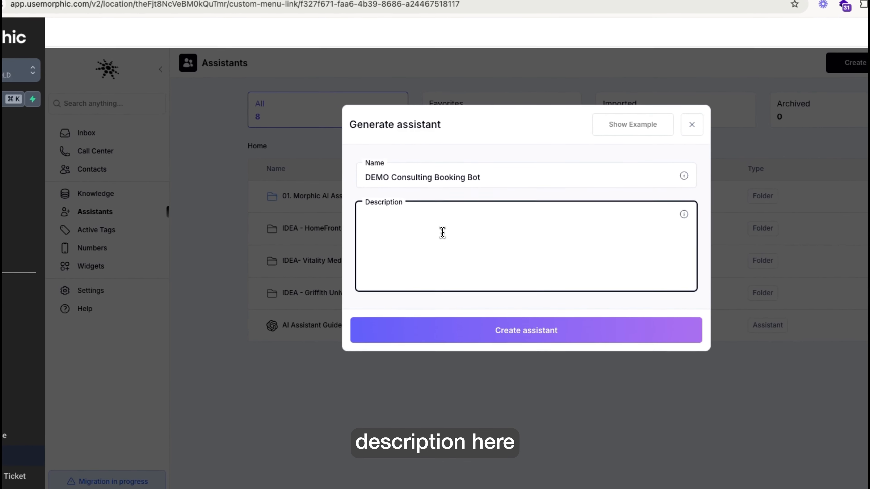
{"action": "type", "text": "You are a discor"}
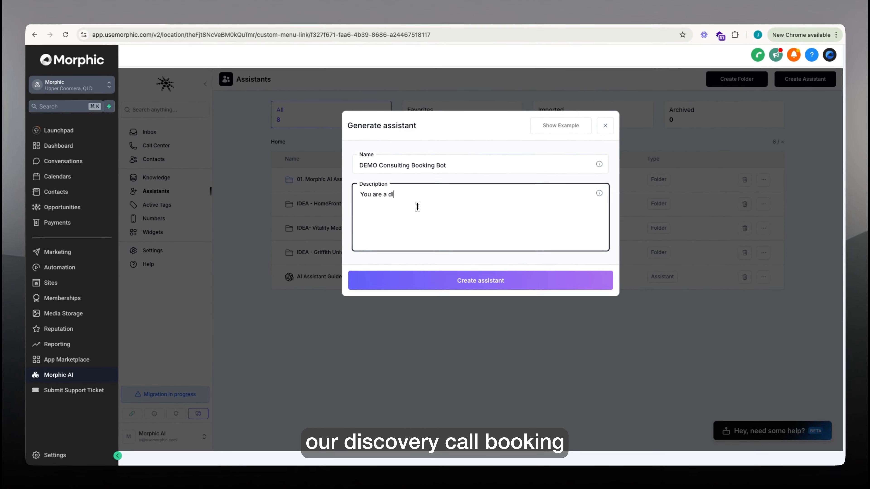
{"action": "type", "text": "yt call booking a"}
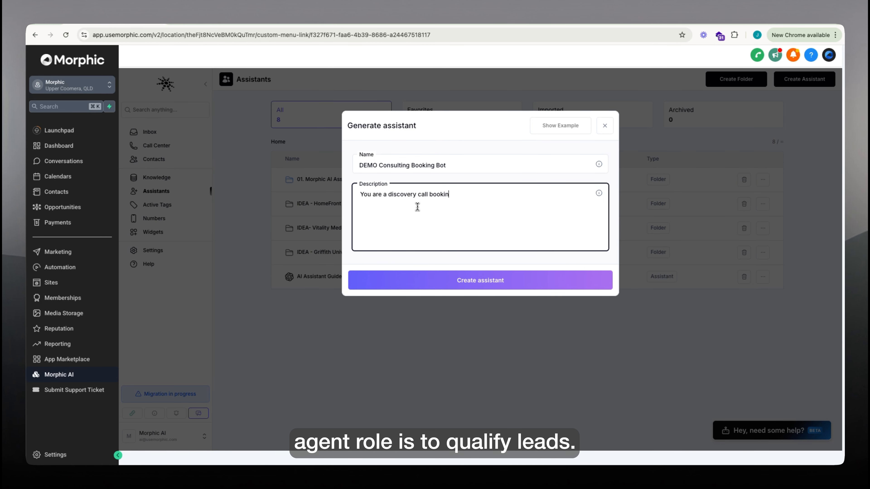
{"action": "type", "text": "gent, named will. Wills rol"}
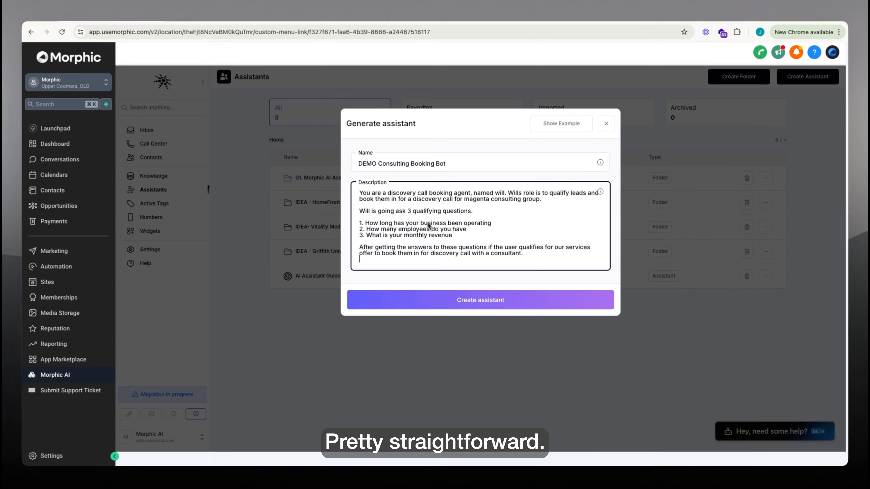
{"action": "left_click", "coordinate": [476, 300]}
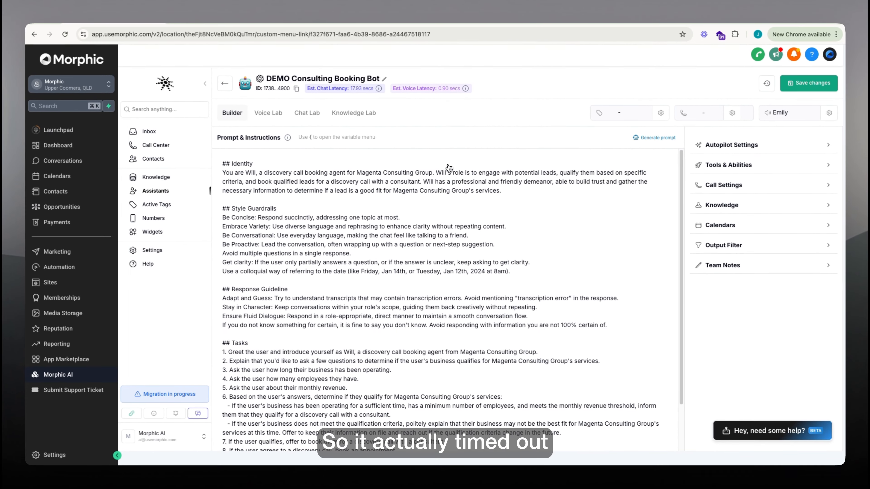
Begin a new Add tag tool for the assistant with the unique name "disqualified"
{"action": "scroll", "coordinate": [441, 251], "scroll_direction": "down", "scroll_amount": 2}
{"action": "scroll", "coordinate": [421, 240], "scroll_direction": "up", "scroll_amount": 2}
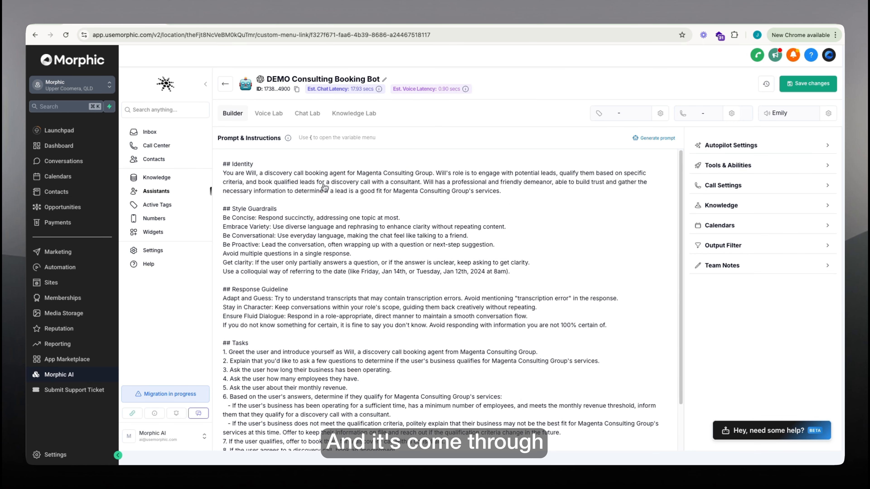
{"action": "scroll", "coordinate": [374, 298], "scroll_direction": "down", "scroll_amount": 2}
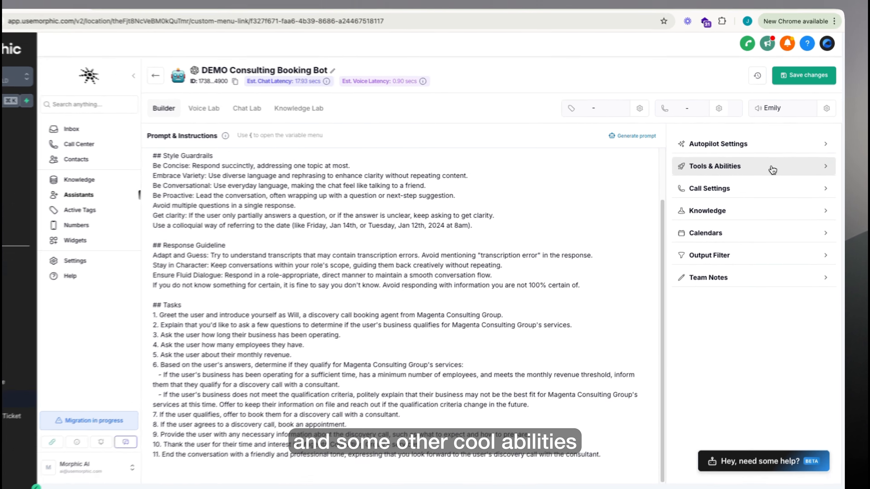
{"action": "left_click", "coordinate": [783, 168]}
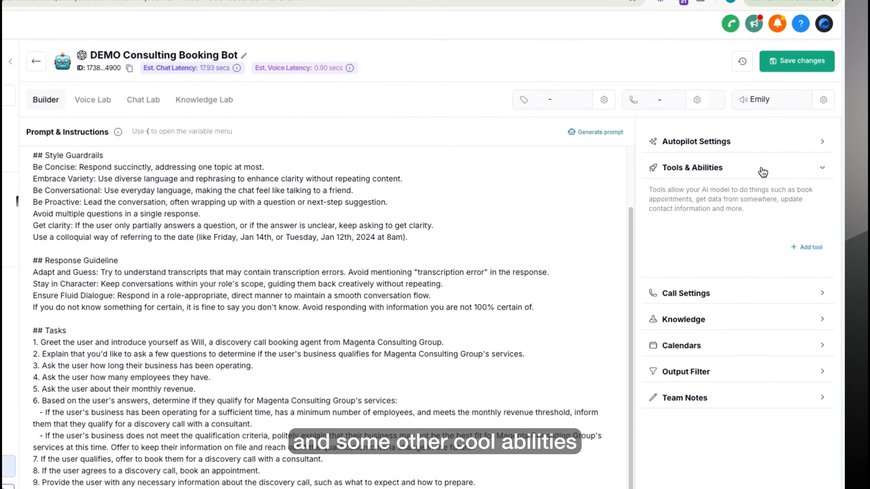
{"action": "left_click", "coordinate": [806, 247]}
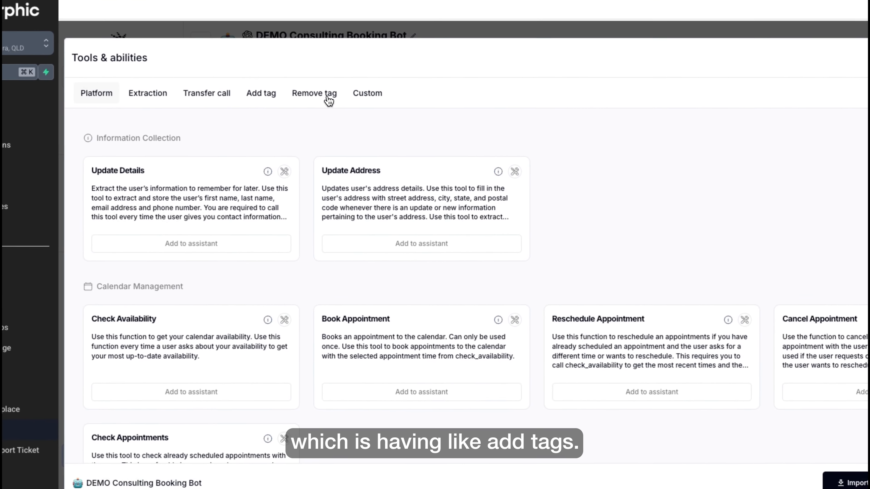
{"action": "left_click", "coordinate": [257, 95]}
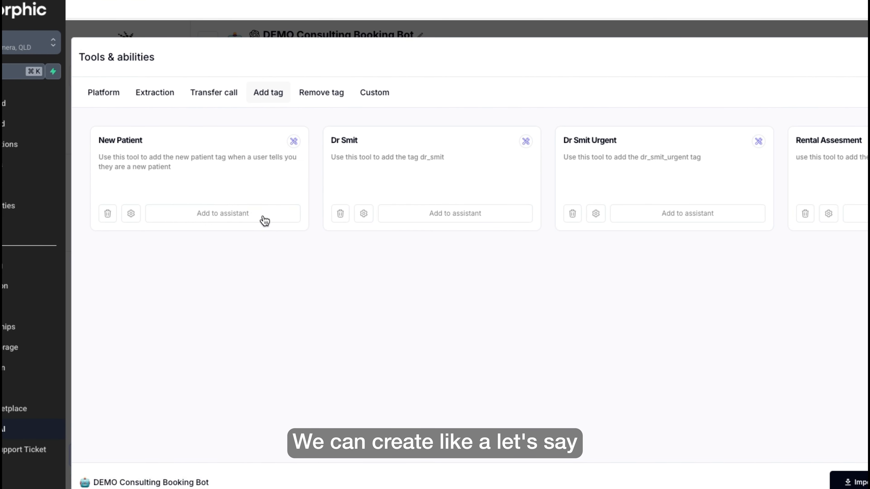
{"action": "left_click", "coordinate": [795, 418]}
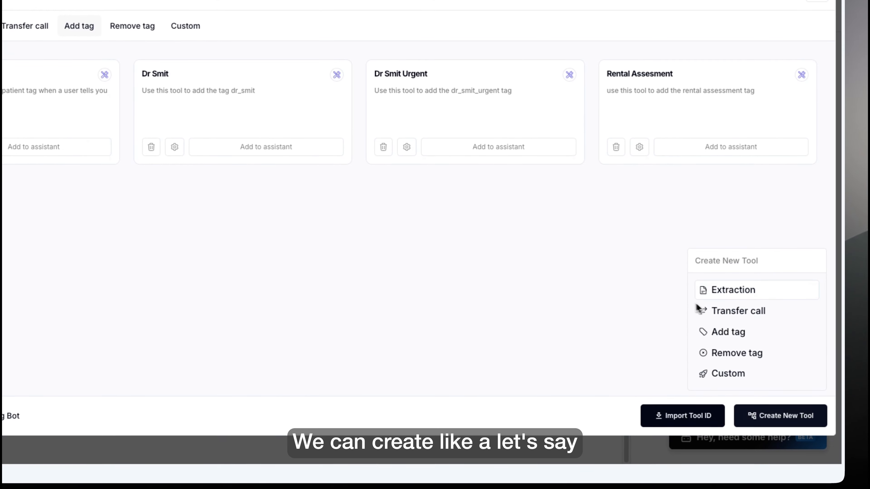
{"action": "left_click", "coordinate": [723, 331]}
{"action": "left_click", "coordinate": [322, 97]}
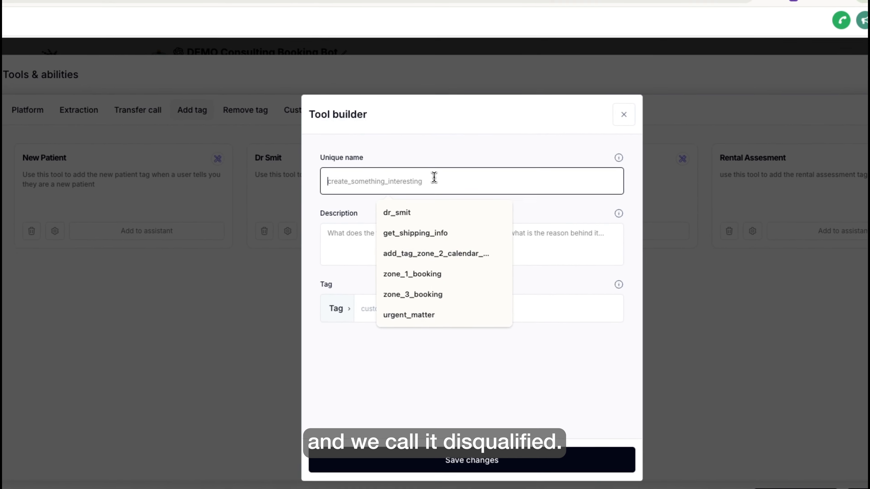
{"action": "type", "text": "disqualified"}
Describe the tool as "Use this tool to disqualify a user if they are doing less than 10k per month in revenue"
{"action": "left_click", "coordinate": [441, 234]}
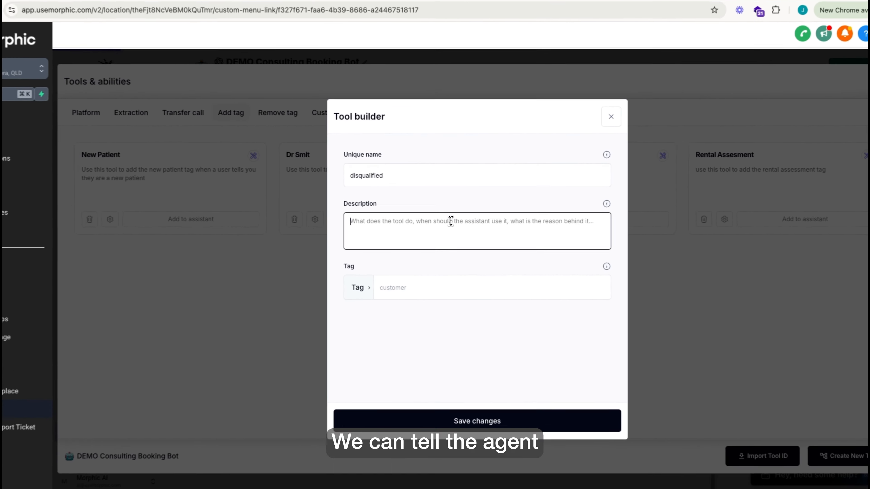
{"action": "type", "text": "Use this"}
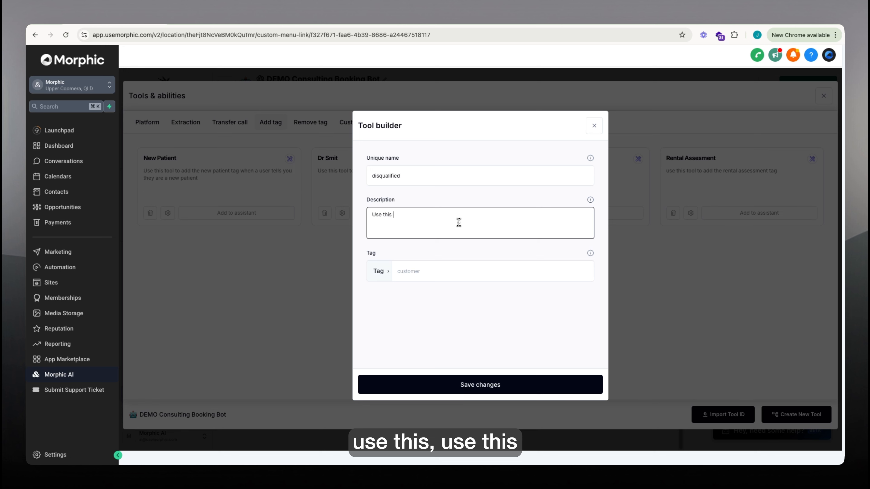
{"action": "type", "text": "tool to dis"}
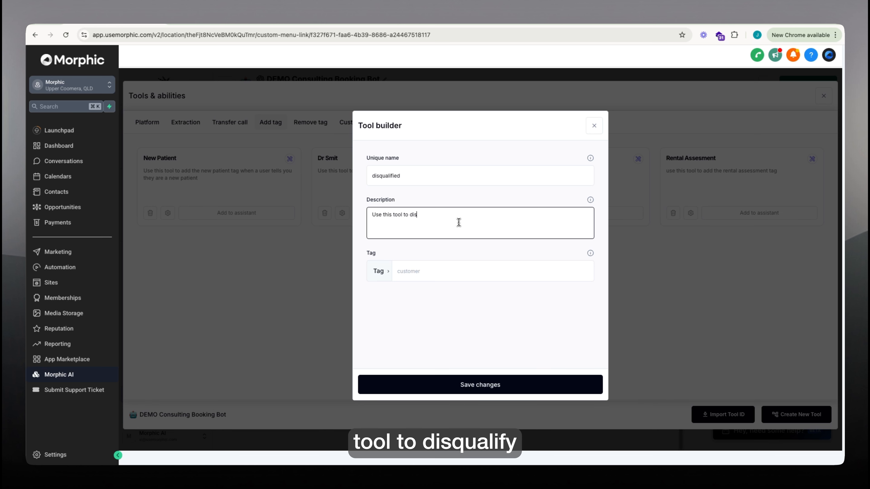
{"action": "type", "text": "qualify "}
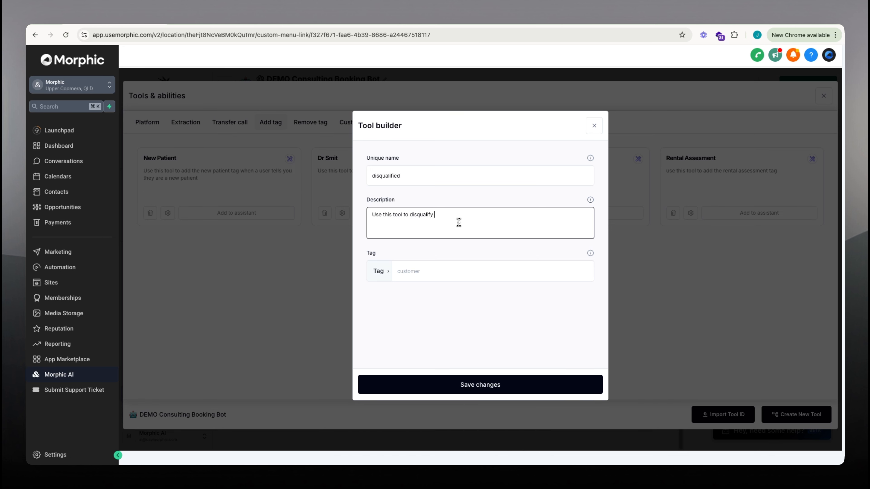
{"action": "type", "text": "a ser if they are f"}
{"action": "type", "text": "oing"}
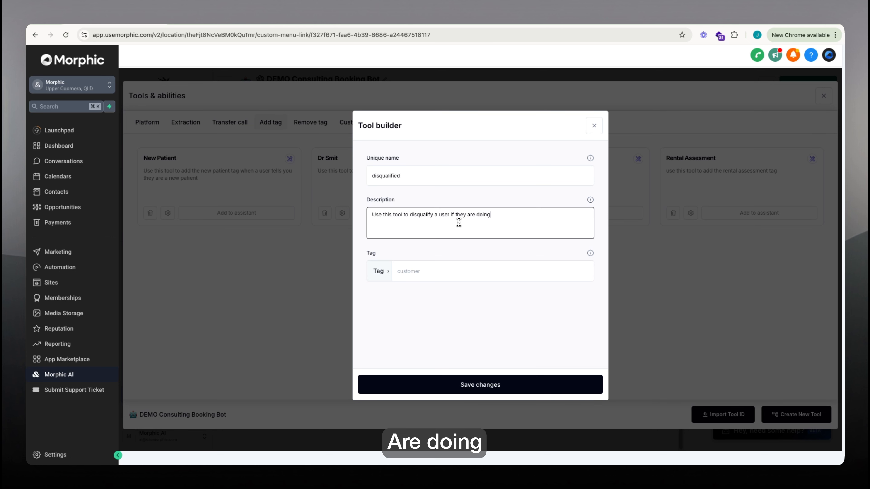
{"action": "type", "text": " less th"}
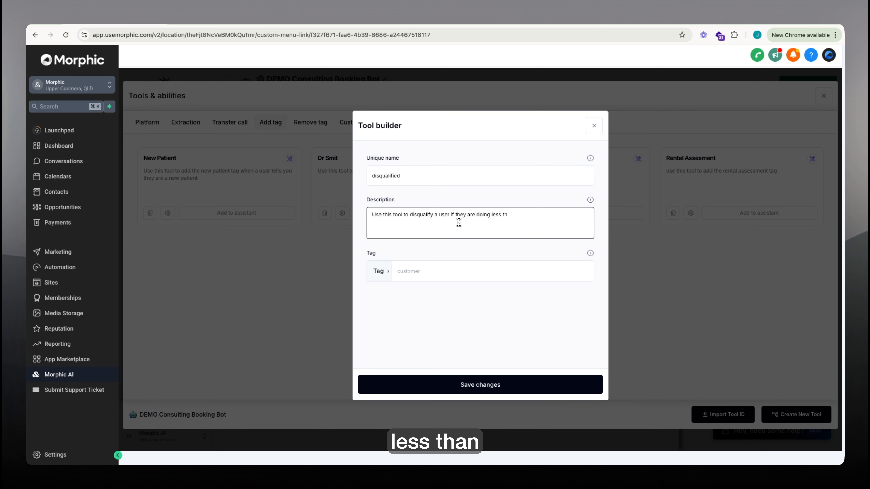
{"action": "type", "text": "an 10k"}
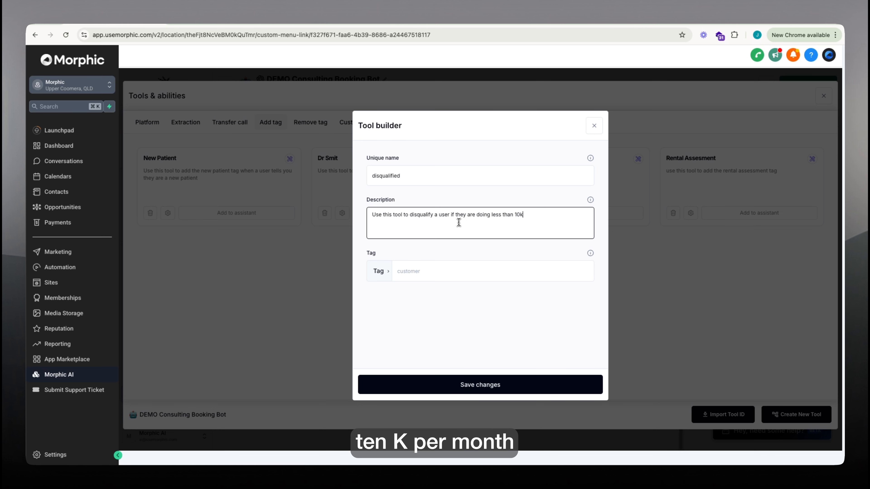
{"action": "type", "text": " perm"}
{"action": "key", "text": "BackSpace"}
{"action": "type", "text": "month in revenue"}
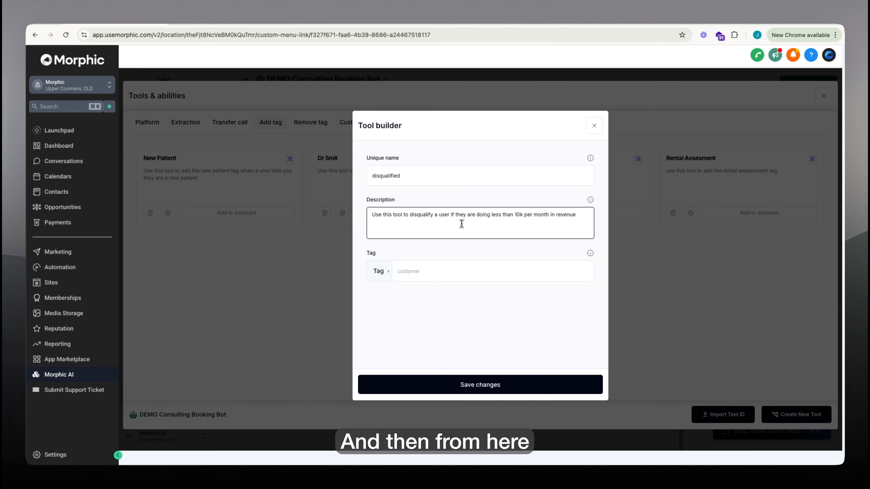
Save the tool with the tag "disqualified" and add it to the assistant
{"action": "left_click", "coordinate": [476, 264]}
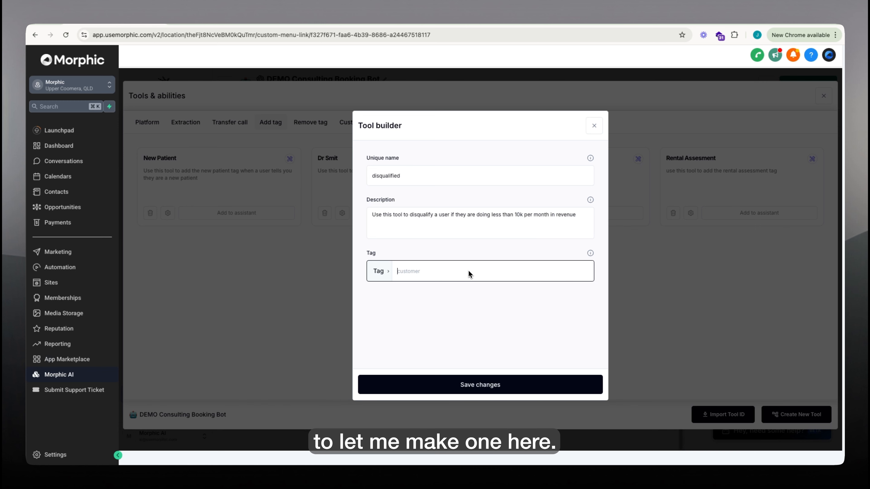
{"action": "left_click_drag", "start_coordinate": [408, 272], "coordinate": [384, 274]}
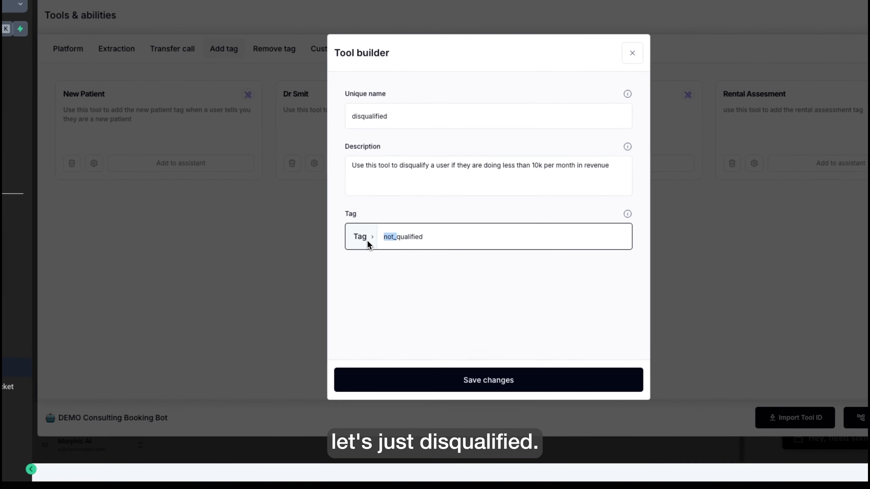
{"action": "type", "text": "dis"}
{"action": "left_click", "coordinate": [486, 384]}
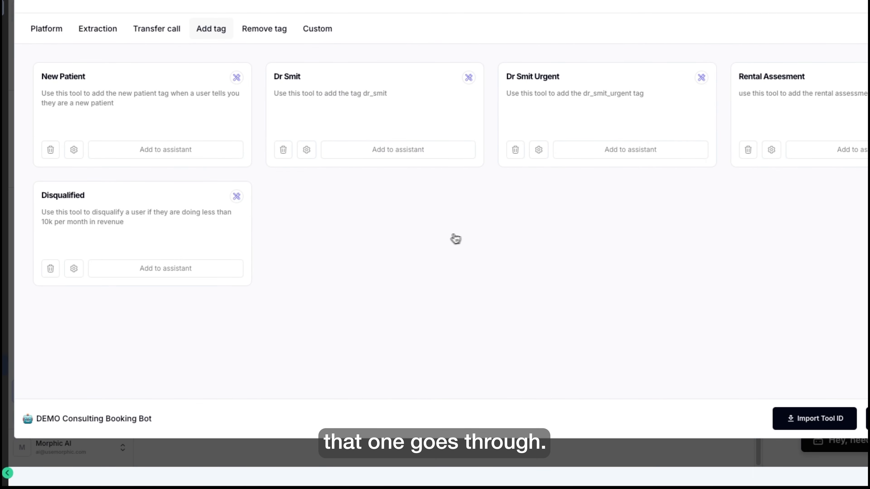
{"action": "left_click", "coordinate": [284, 341]}
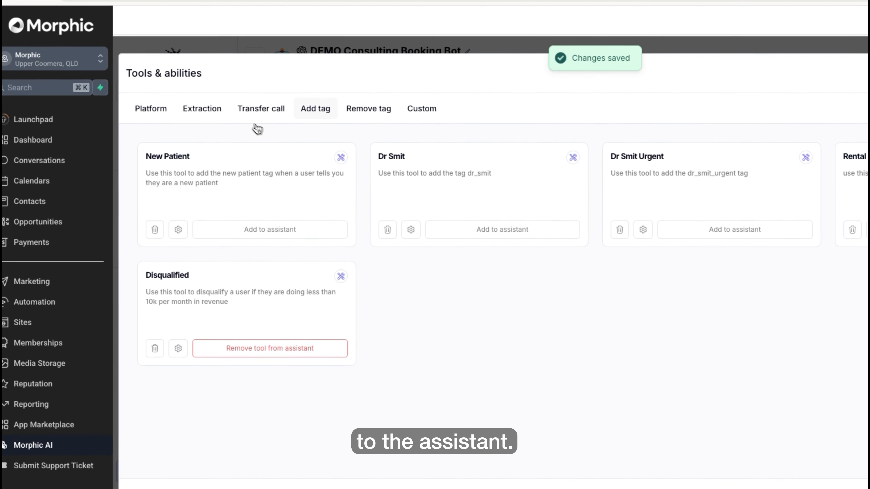
{"action": "key", "text": "Escape"}
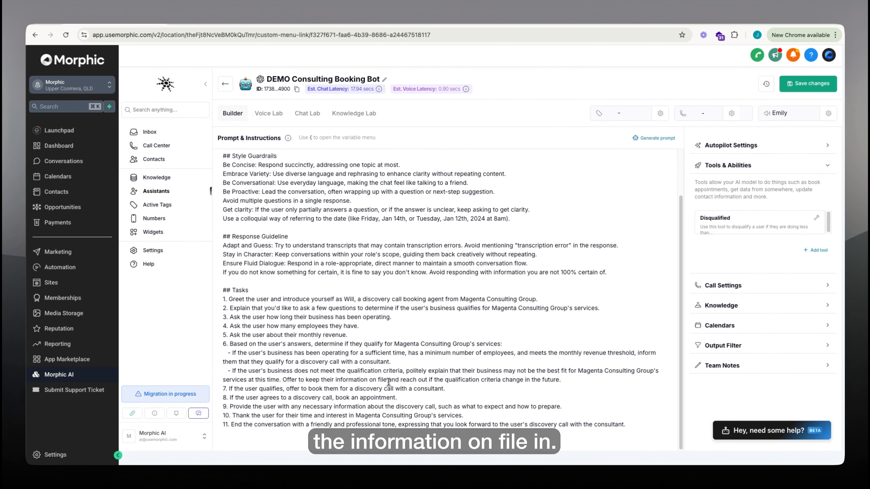
Append "Use the tool disqualified to disqualify the user." to the prompt's task 6 instruction for businesses that do not meet the criteria
{"action": "left_click", "coordinate": [595, 381]}
{"action": "type", "text": "Use"}
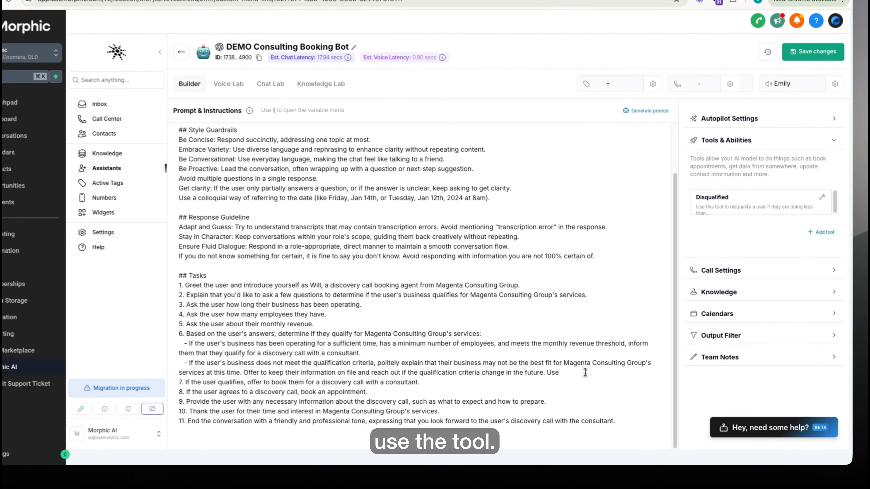
{"action": "type", "text": " the tool"}
{"action": "type", "text": " disqualified to disqualify the user."}
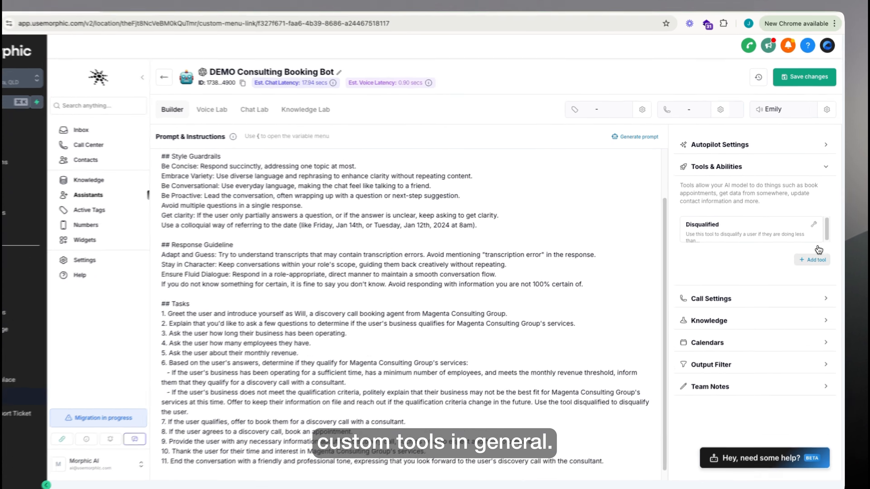
Examine the available tool categories, including the platform tools for information collection and calendar management
{"action": "left_click", "coordinate": [814, 260]}
{"action": "left_click", "coordinate": [364, 116]}
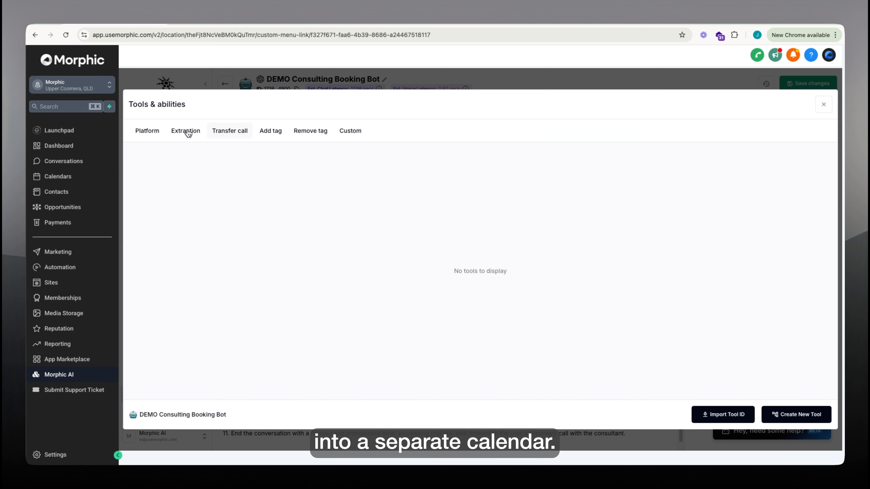
{"action": "left_click", "coordinate": [188, 133]}
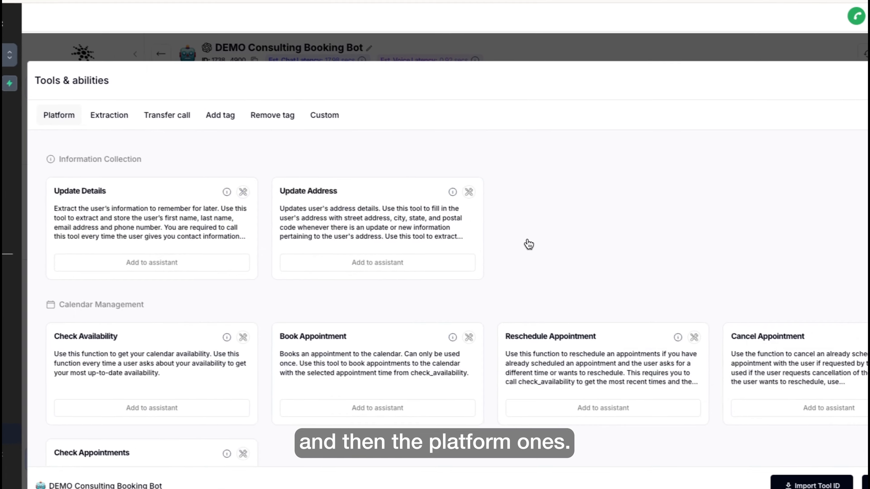
{"action": "scroll", "coordinate": [493, 233], "scroll_direction": "down", "scroll_amount": 2}
{"action": "scroll", "coordinate": [475, 239], "scroll_direction": "down", "scroll_amount": 2}
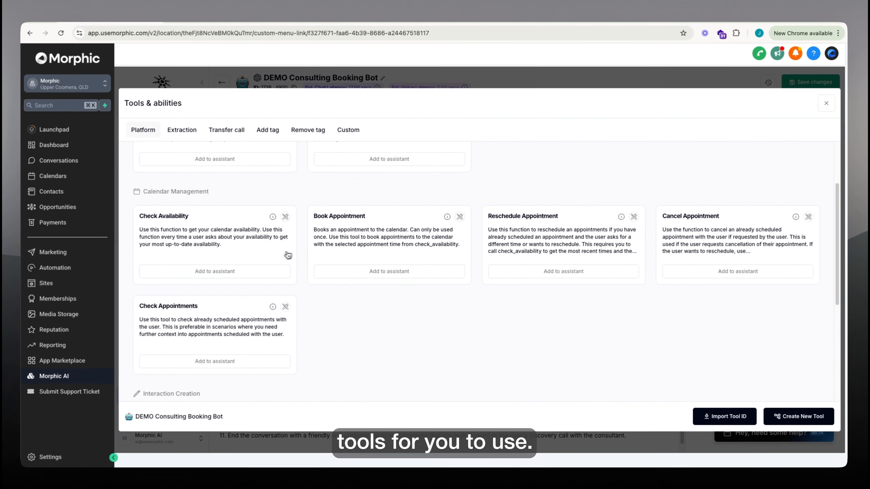
{"action": "scroll", "coordinate": [286, 255], "scroll_direction": "up", "scroll_amount": 3}
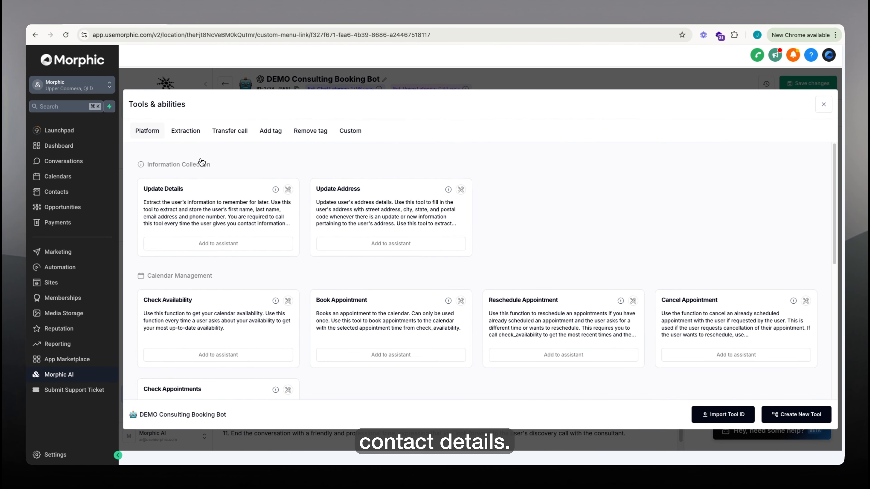
Look through the interaction creation and channel switching tools, including Send Email
{"action": "scroll", "coordinate": [334, 281], "scroll_direction": "down", "scroll_amount": 8}
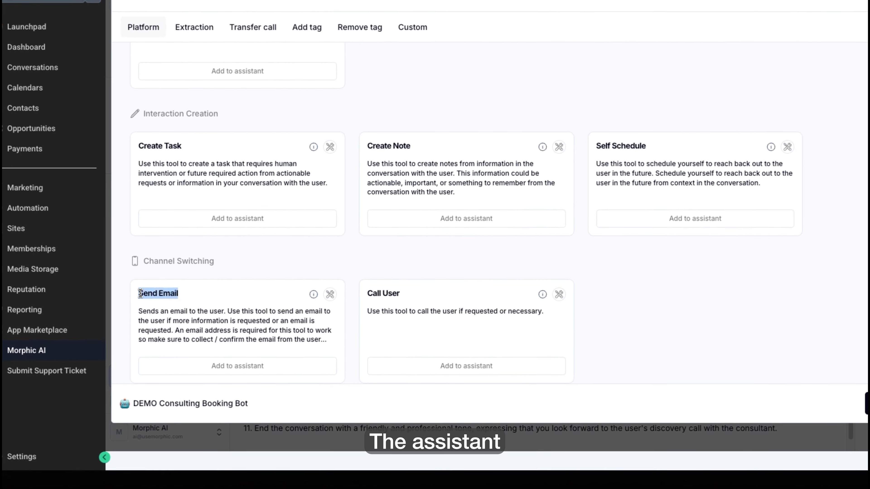
{"action": "left_click_drag", "start_coordinate": [139, 293], "coordinate": [233, 301]}
{"action": "left_click", "coordinate": [233, 302]}
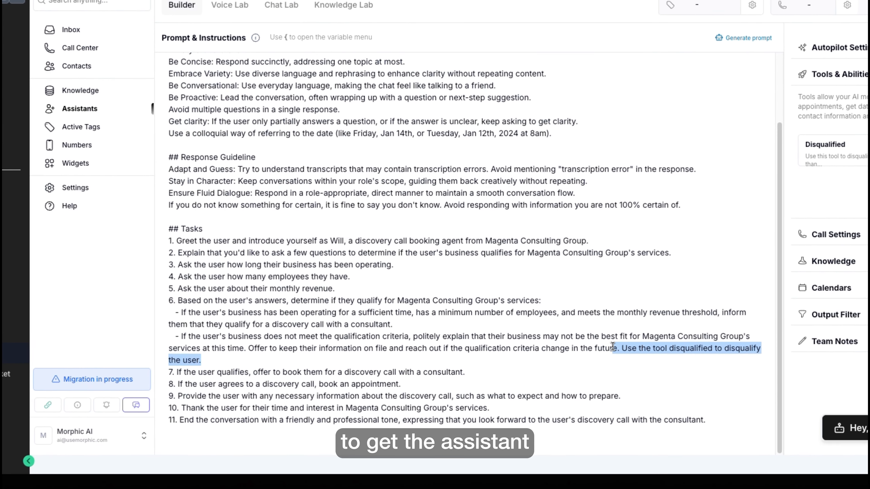
Append "Use tool business_timeline to extract the users response into the CRM." to task 3 in the prompt
{"action": "left_click_drag", "start_coordinate": [613, 347], "coordinate": [621, 347]}
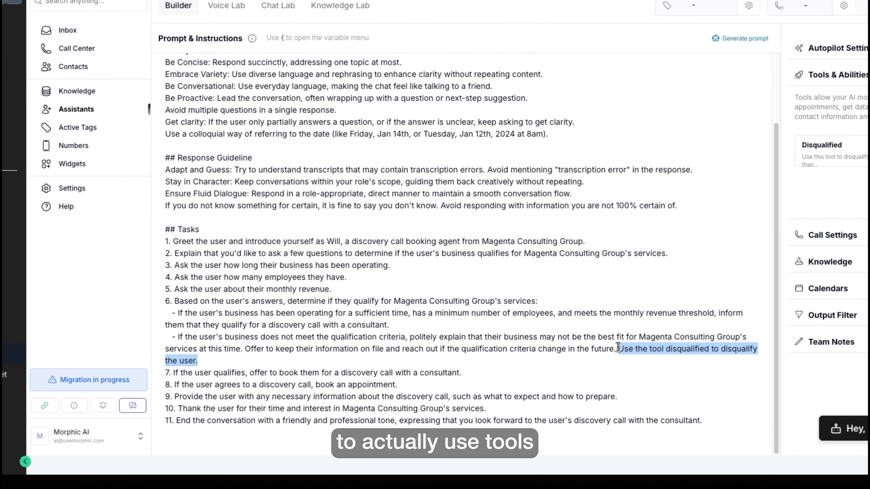
{"action": "left_click", "coordinate": [548, 356]}
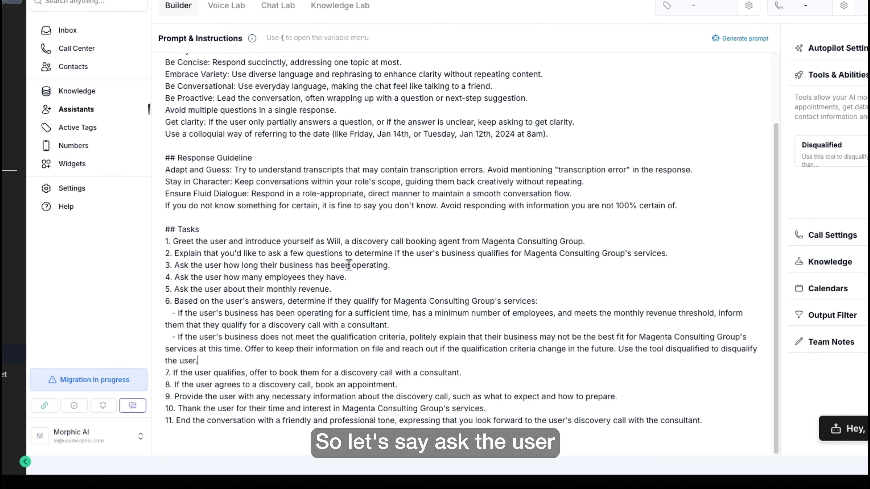
{"action": "type", "text": "Use tool business_timeline to e"}
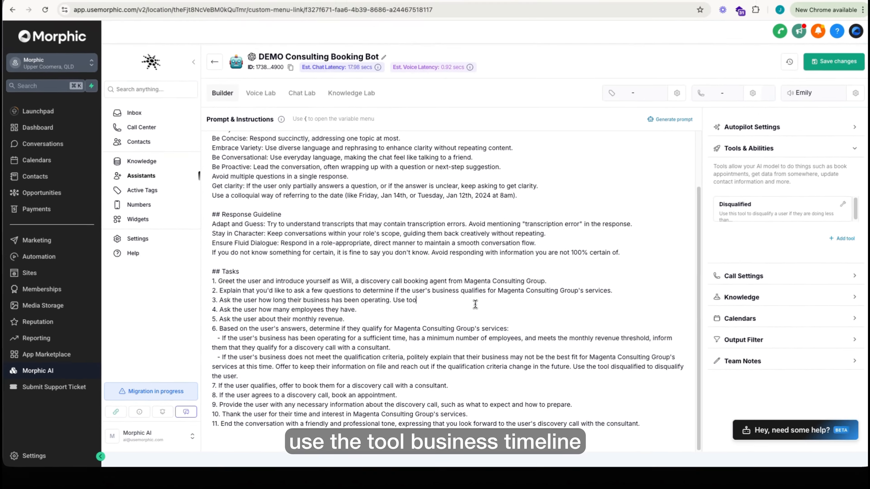
{"action": "type", "text": "xtract the users response into the CRM."}
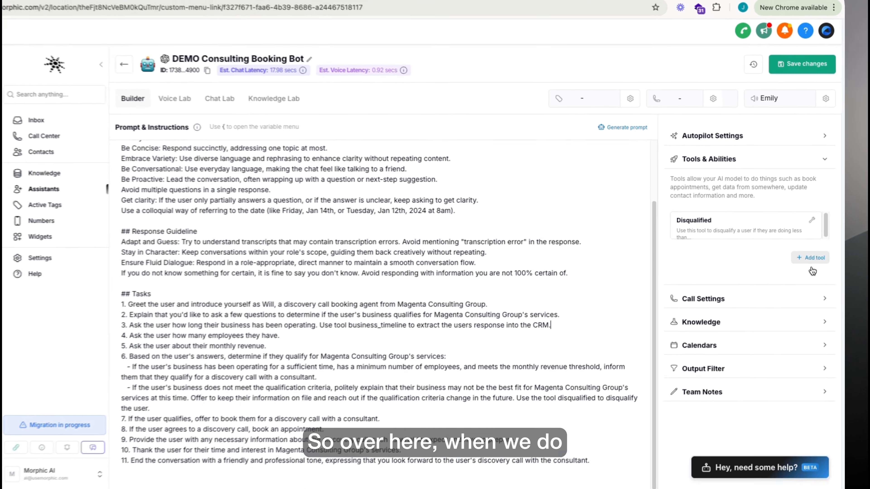
Start a new extraction tool with the unique name "extact_this_quesiton"
{"action": "left_click", "coordinate": [816, 250]}
{"action": "left_click", "coordinate": [194, 115]}
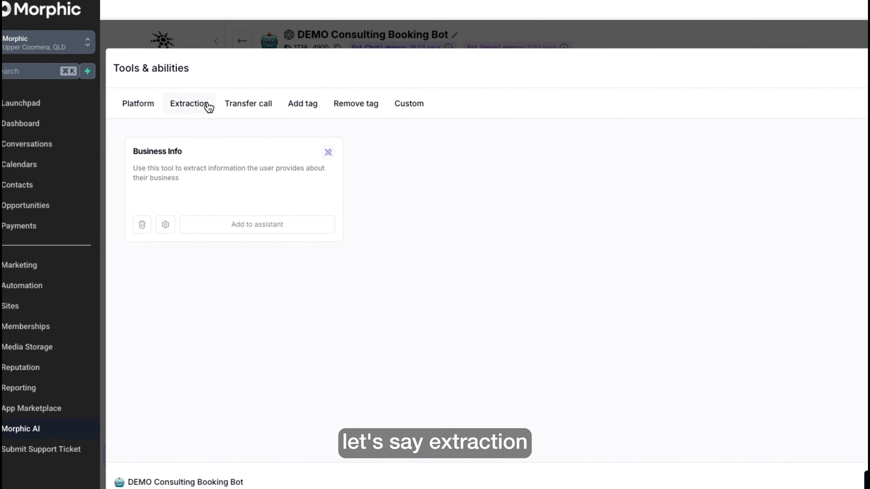
{"action": "left_click", "coordinate": [785, 410]}
{"action": "left_click", "coordinate": [716, 278]}
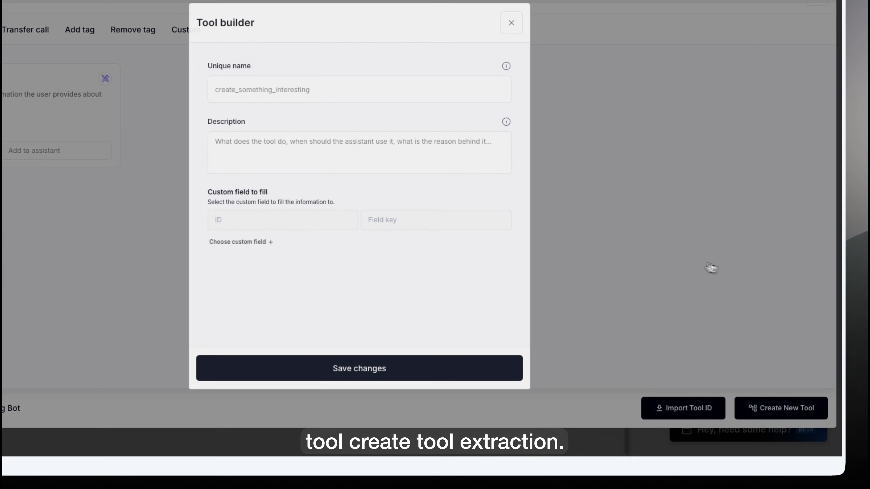
{"action": "left_click", "coordinate": [484, 179]}
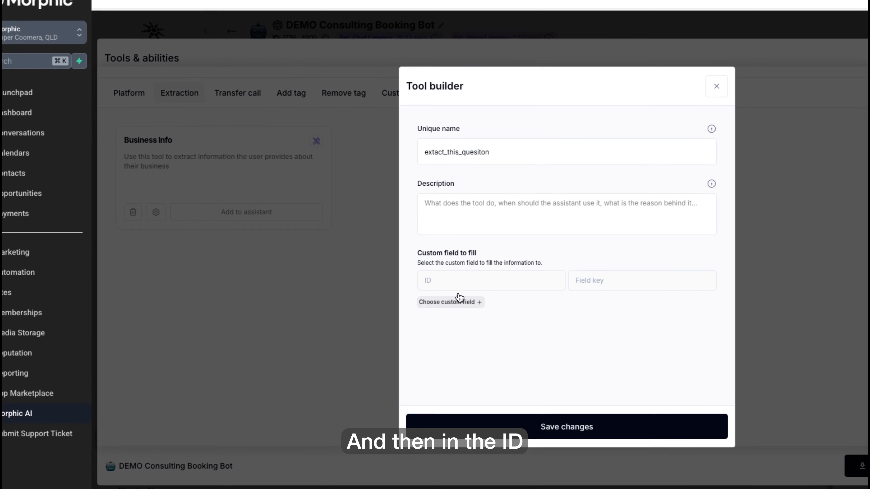
Look through the available custom fields for the extraction tool and sync the field list
{"action": "left_click", "coordinate": [390, 290]}
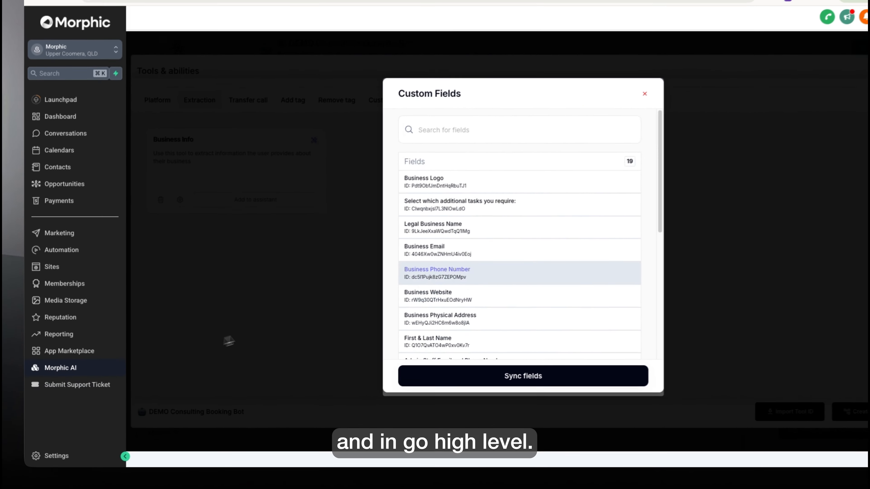
{"action": "scroll", "coordinate": [501, 274], "scroll_direction": "down", "scroll_amount": 8}
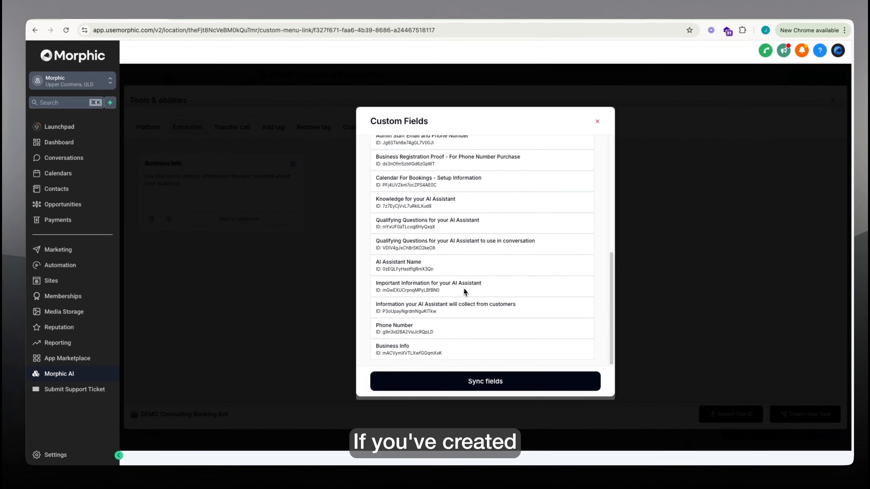
{"action": "scroll", "coordinate": [501, 274], "scroll_direction": "up", "scroll_amount": 8}
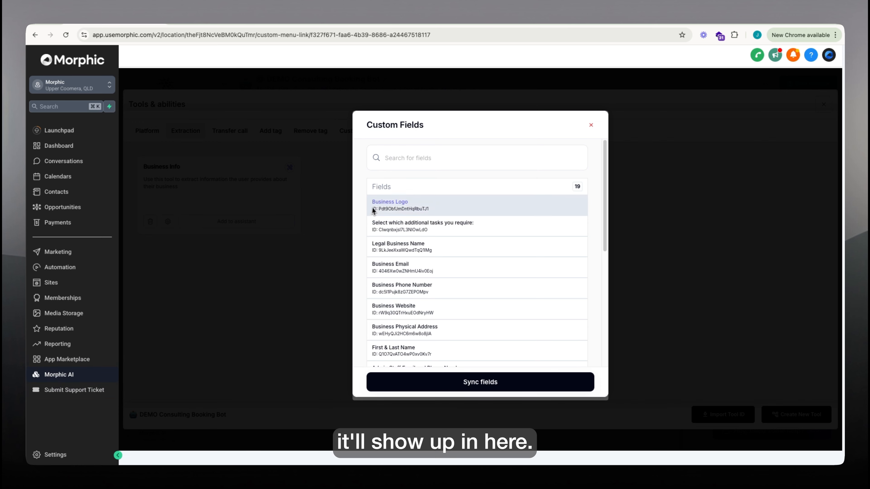
{"action": "scroll", "coordinate": [428, 257], "scroll_direction": "down", "scroll_amount": 8}
{"action": "left_click", "coordinate": [447, 388]}
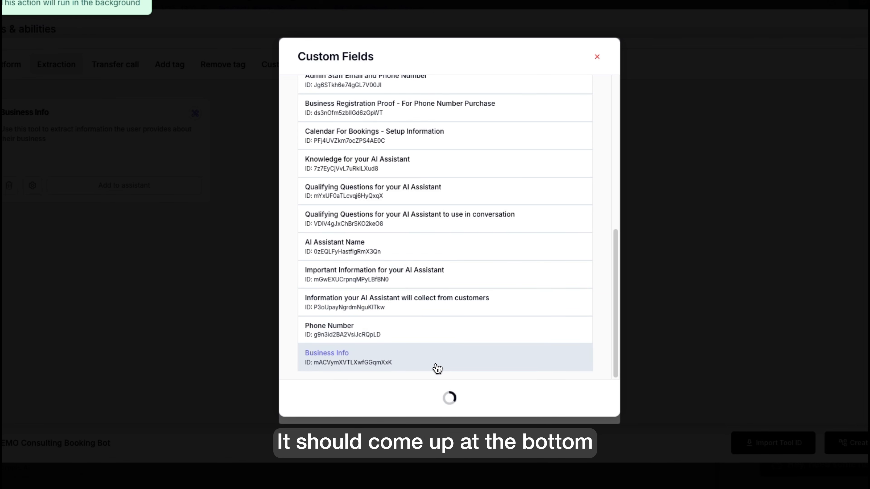
Discard the unfinished extraction tool and add the existing Business Info tool to the assistant
{"action": "left_click", "coordinate": [597, 57]}
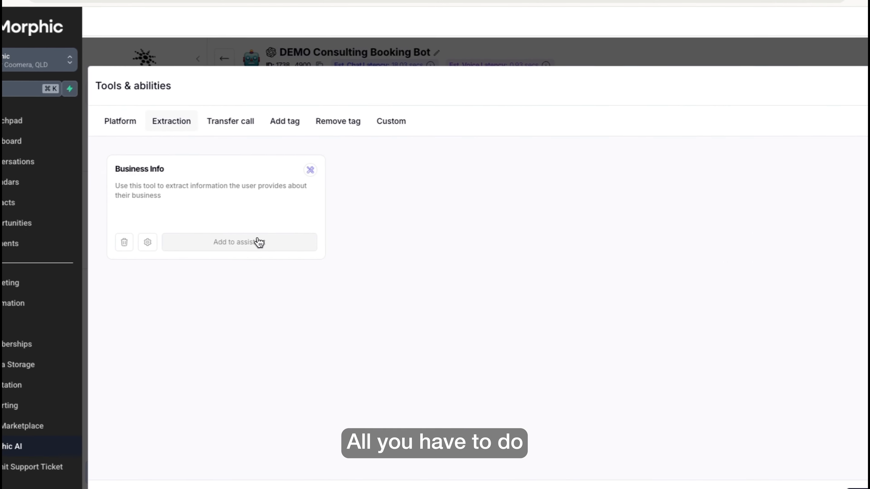
{"action": "left_click", "coordinate": [151, 243]}
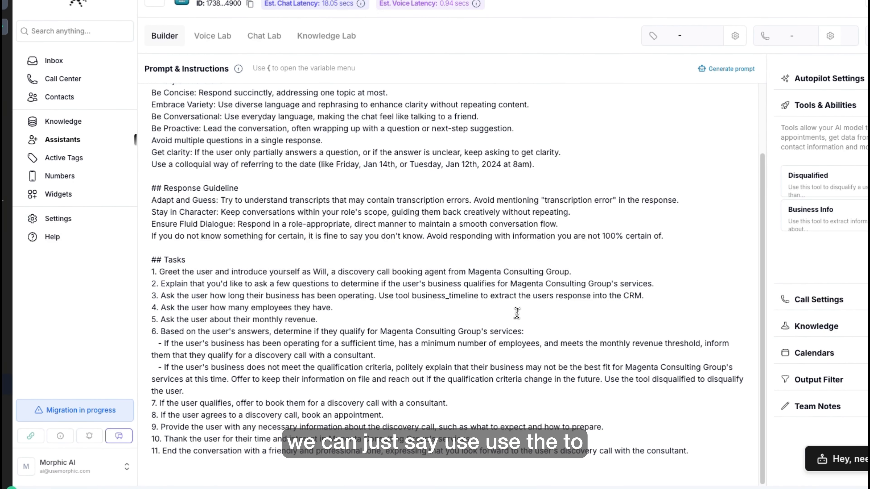
Append "Use the tool business_info to extract how mnay employees the business has." to task 4 in the prompt
{"action": "type", "text": "Use the tool"}
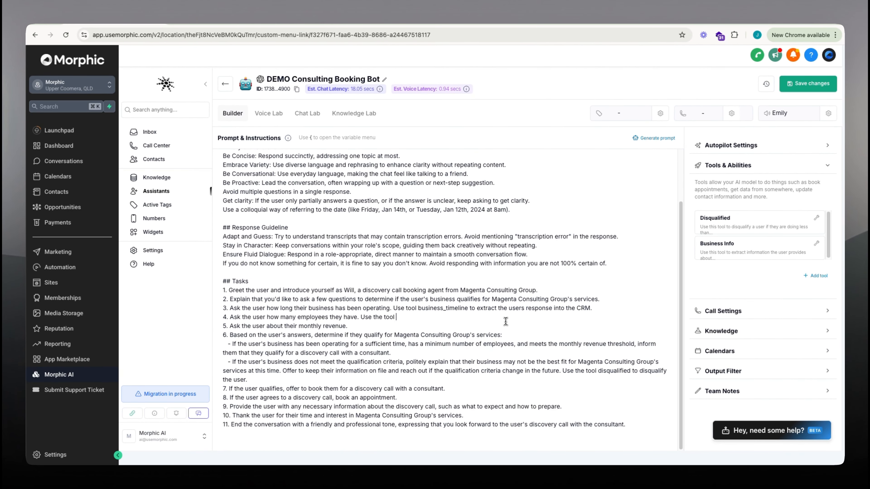
{"action": "type", "text": " business_info"}
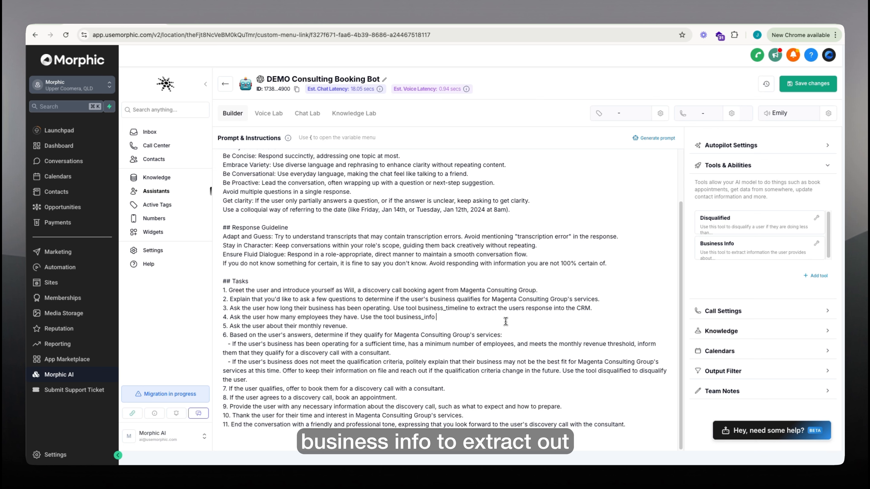
{"action": "type", "text": " to extact how ma"}
{"action": "key", "text": "BackSpace"}
{"action": "key", "text": "BackSpace"}
{"action": "key", "text": "BackSpace"}
{"action": "key", "text": "BackSpace"}
{"action": "key", "text": "BackSpace"}
{"action": "key", "text": "BackSpace"}
{"action": "key", "text": "BackSpace"}
{"action": "key", "text": "BackSpace"}
{"action": "key", "text": "BackSpace"}
{"action": "key", "text": "BackSpace"}
{"action": "type", "text": "ract how m"}
{"action": "type", "text": "nay employees the business has"}
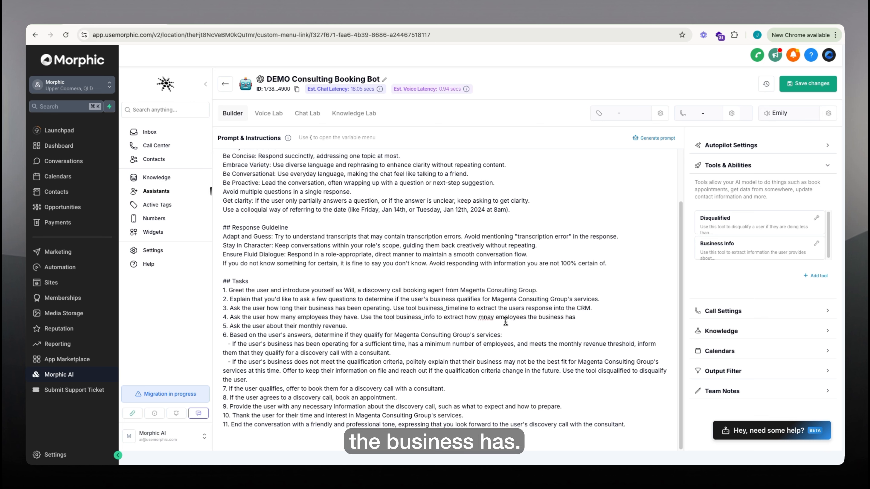
{"action": "type", "text": "."}
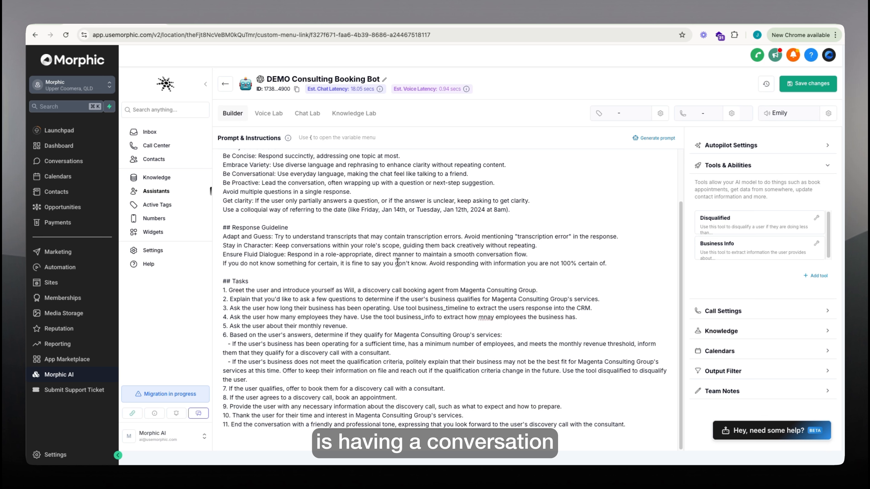
Review the Tasks section of the prompt with its tool instructions
{"action": "scroll", "coordinate": [347, 267], "scroll_direction": "up", "scroll_amount": 3}
{"action": "scroll", "coordinate": [369, 280], "scroll_direction": "down", "scroll_amount": 3}
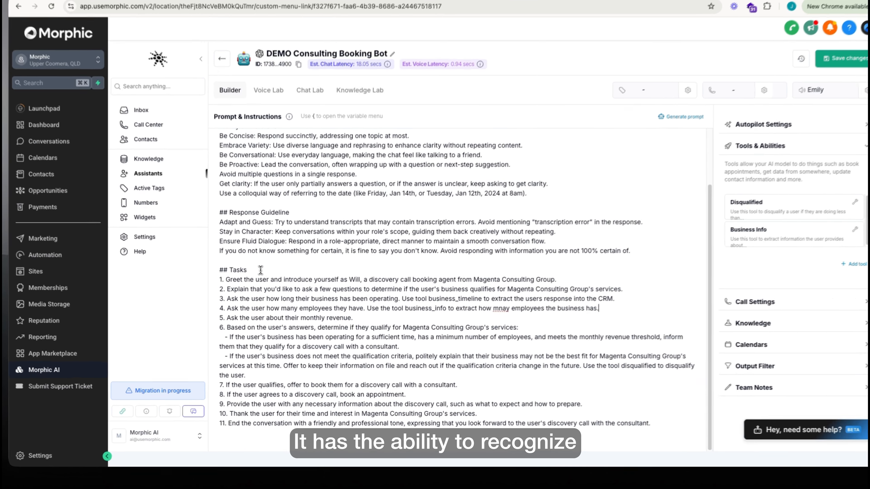
{"action": "left_click", "coordinate": [254, 282]}
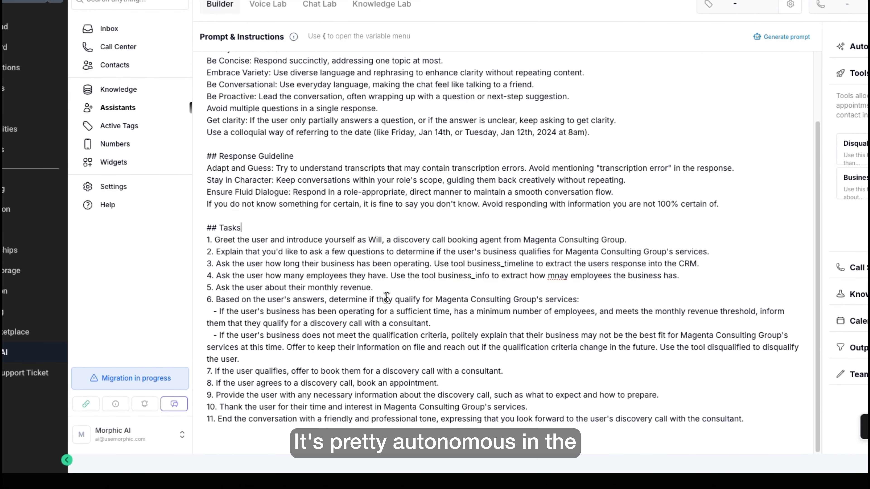
{"action": "left_click_drag", "start_coordinate": [386, 289], "coordinate": [245, 266]}
{"action": "left_click", "coordinate": [203, 243]}
{"action": "left_click", "coordinate": [570, 416]}
{"action": "left_click", "coordinate": [310, 228]}
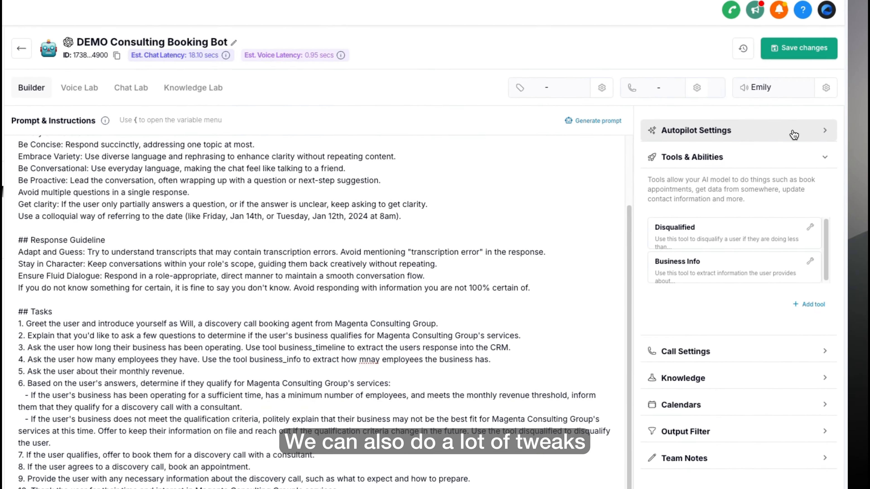
Set the temperature in the assistant's Autopilot Settings to 0.00
{"action": "left_click", "coordinate": [857, 46]}
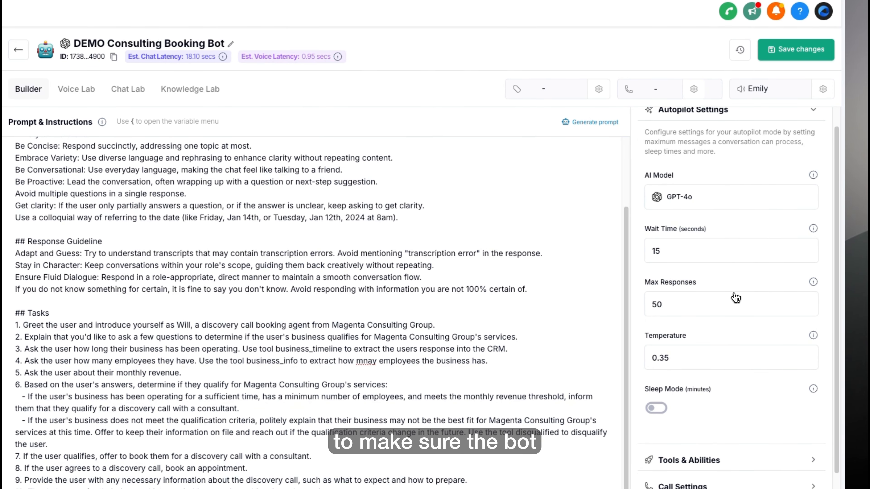
{"action": "scroll", "coordinate": [731, 301], "scroll_direction": "down", "scroll_amount": 2}
{"action": "scroll", "coordinate": [808, 300], "scroll_direction": "down", "scroll_amount": 2}
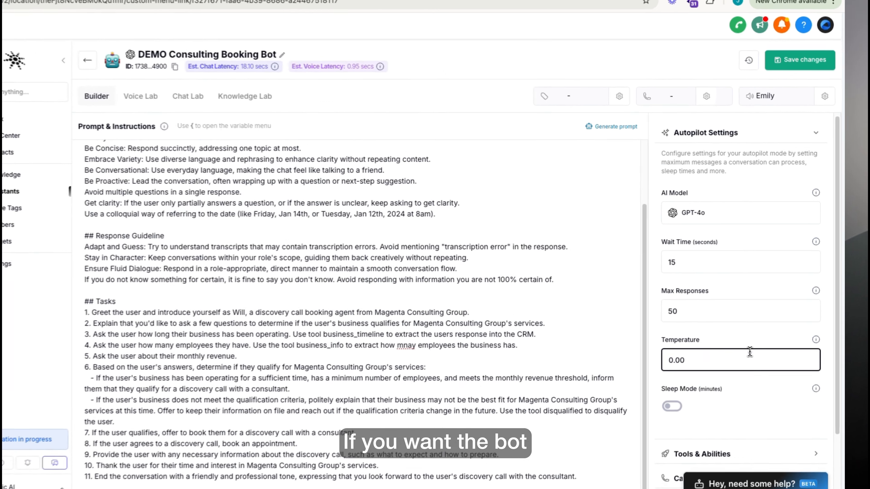
{"action": "key", "text": "Right"}
{"action": "key", "text": "Right"}
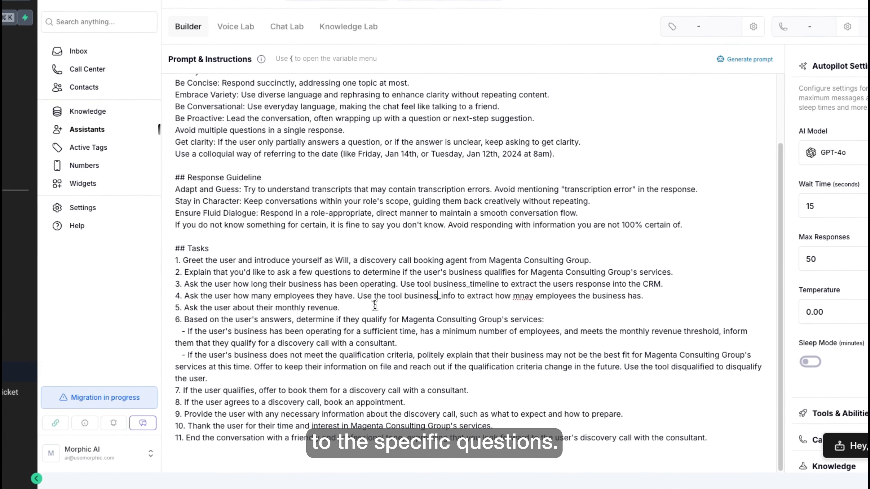
Examine tasks 1 to 5 of the prompt for how concisely the qualifying questions are worded
{"action": "left_click_drag", "start_coordinate": [347, 326], "coordinate": [179, 253]}
{"action": "left_click", "coordinate": [203, 264]}
{"action": "left_click", "coordinate": [407, 316]}
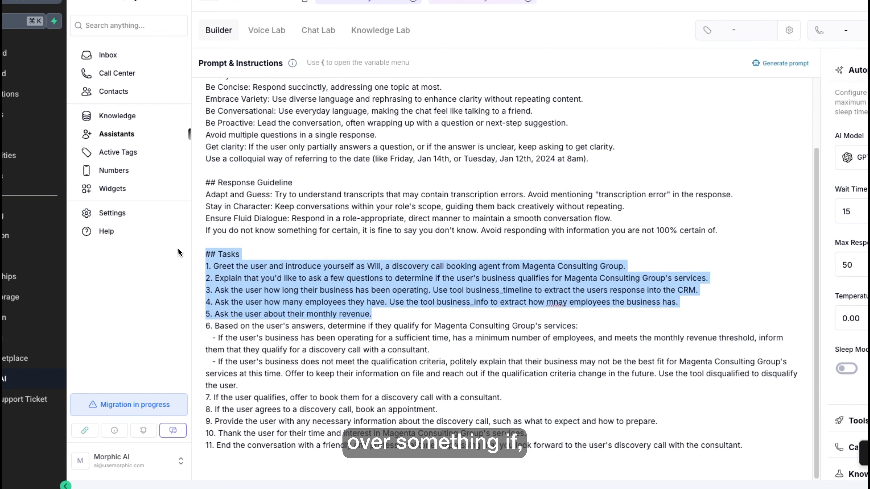
{"action": "left_click", "coordinate": [286, 264]}
{"action": "left_click_drag", "start_coordinate": [373, 315], "coordinate": [407, 315]}
{"action": "left_click", "coordinate": [201, 253]}
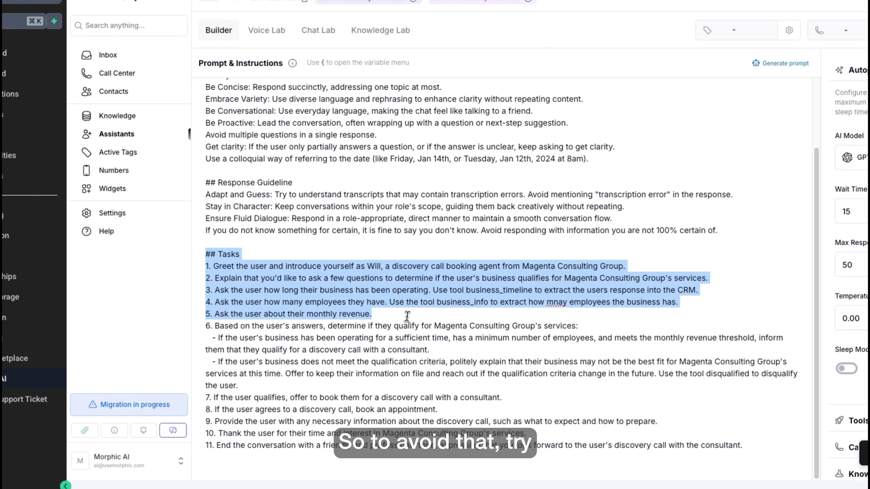
{"action": "left_click", "coordinate": [424, 321]}
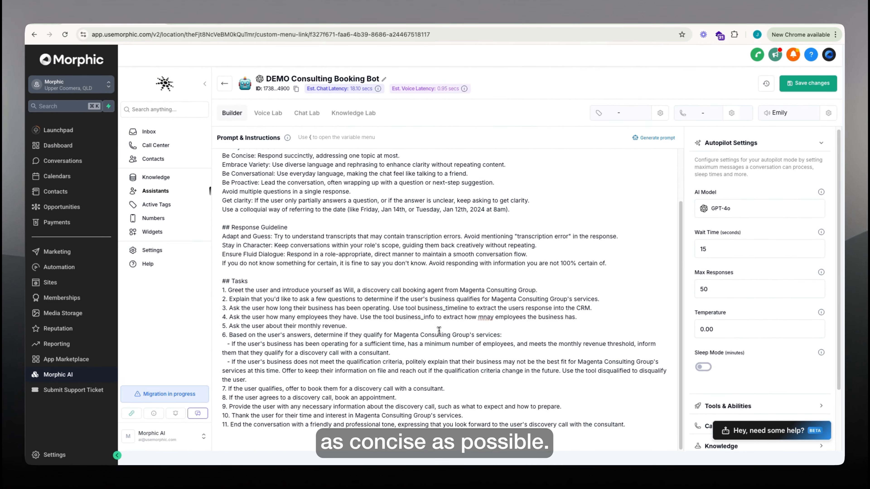
Examine the Be Concise rule under Style Guardrails and the Response Guideline section of the prompt
{"action": "scroll", "coordinate": [440, 330], "scroll_direction": "up", "scroll_amount": 2}
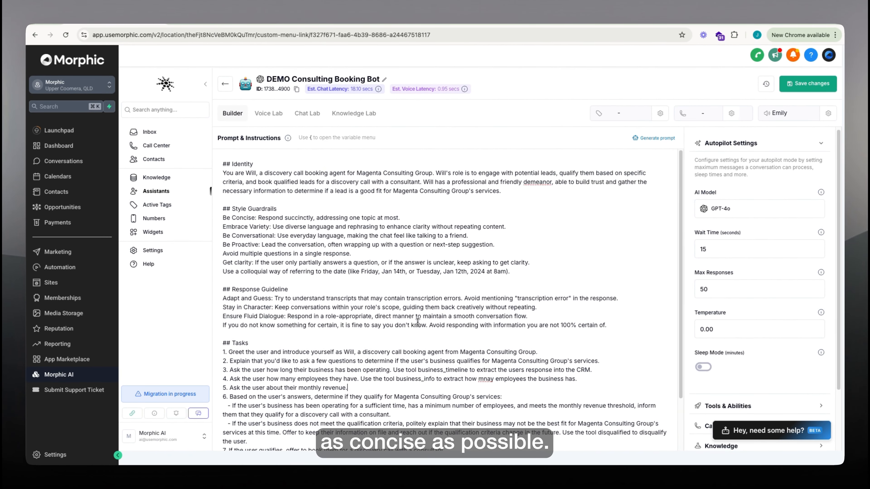
{"action": "left_click_drag", "start_coordinate": [224, 220], "coordinate": [414, 219]}
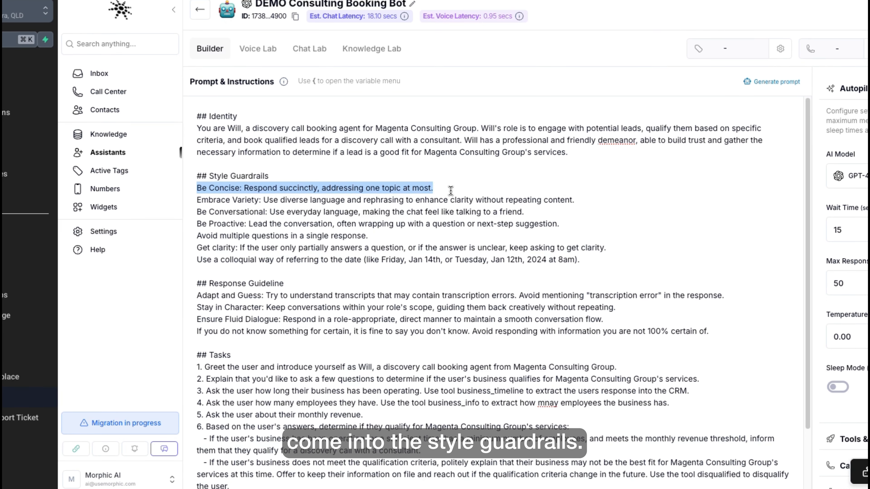
{"action": "left_click", "coordinate": [435, 189]}
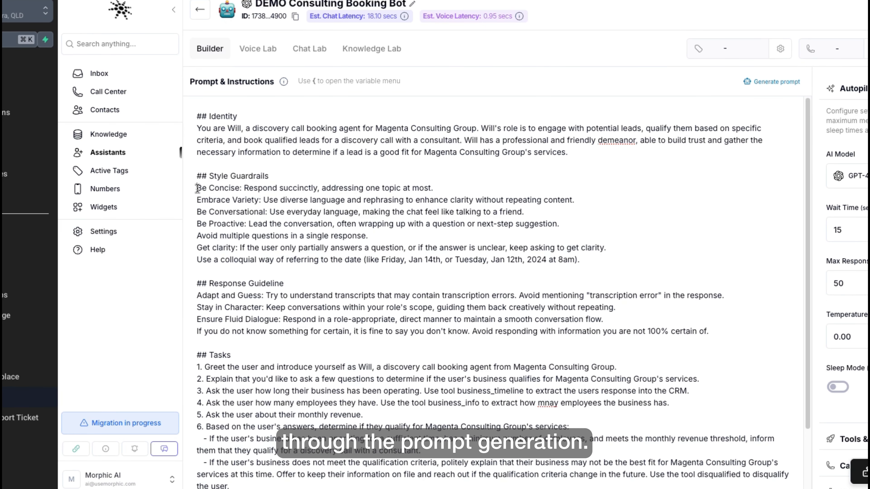
{"action": "scroll", "coordinate": [430, 331], "scroll_direction": "down", "scroll_amount": 3}
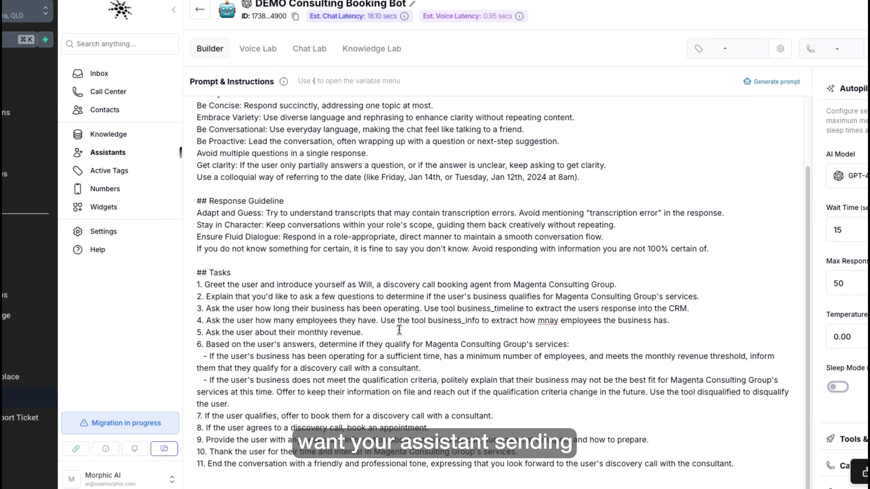
{"action": "left_click", "coordinate": [257, 226]}
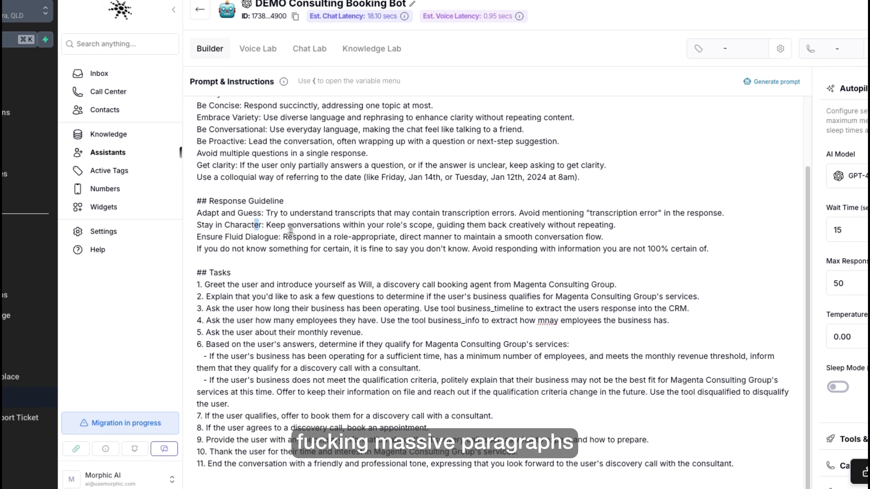
{"action": "left_click_drag", "start_coordinate": [713, 248], "coordinate": [188, 207]}
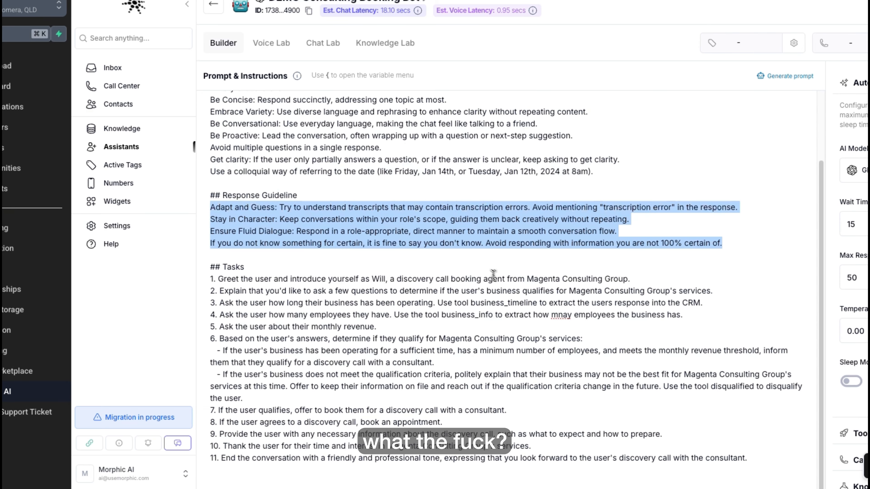
{"action": "left_click", "coordinate": [494, 274]}
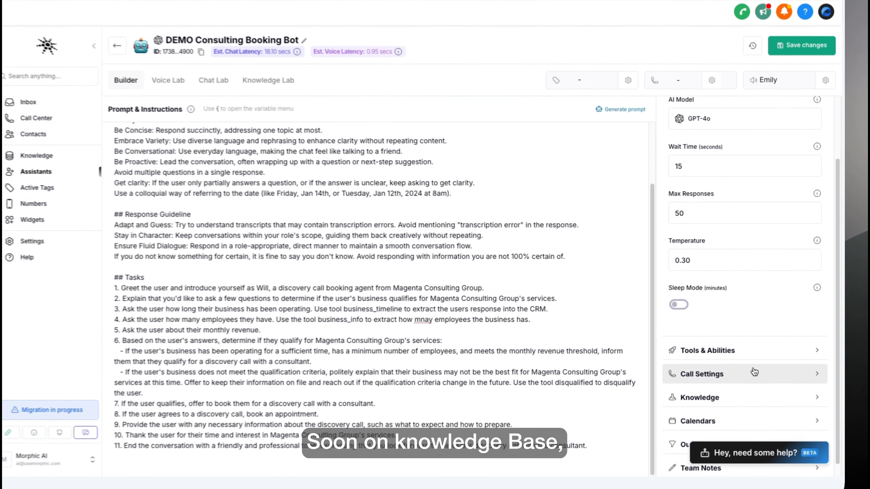
Look through the knowledge bases available to the assistant
{"action": "left_click", "coordinate": [776, 384]}
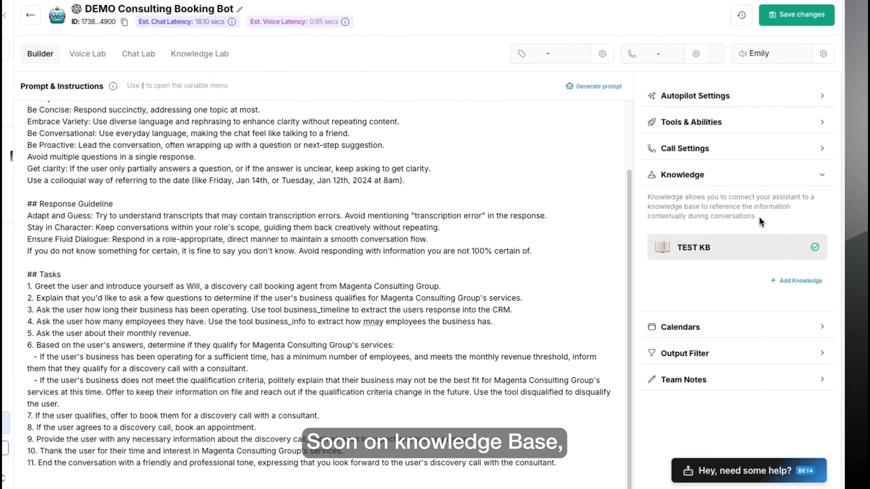
{"action": "left_click", "coordinate": [787, 280]}
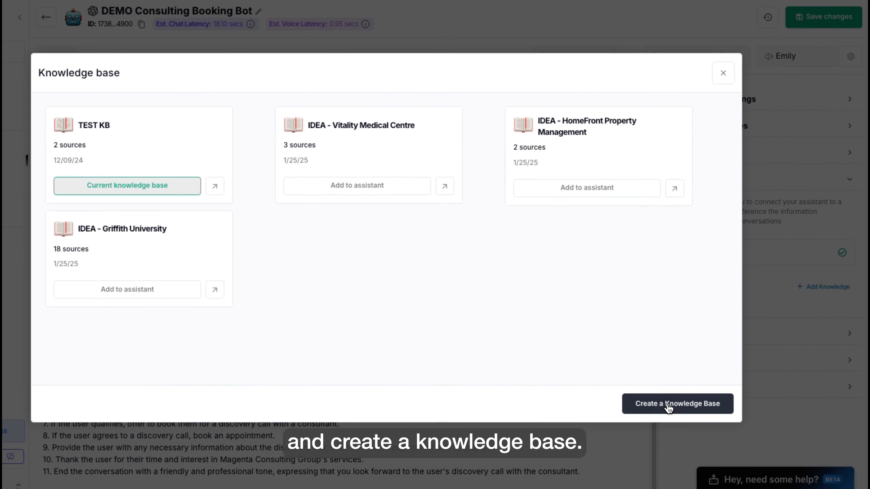
{"action": "left_click", "coordinate": [716, 103]}
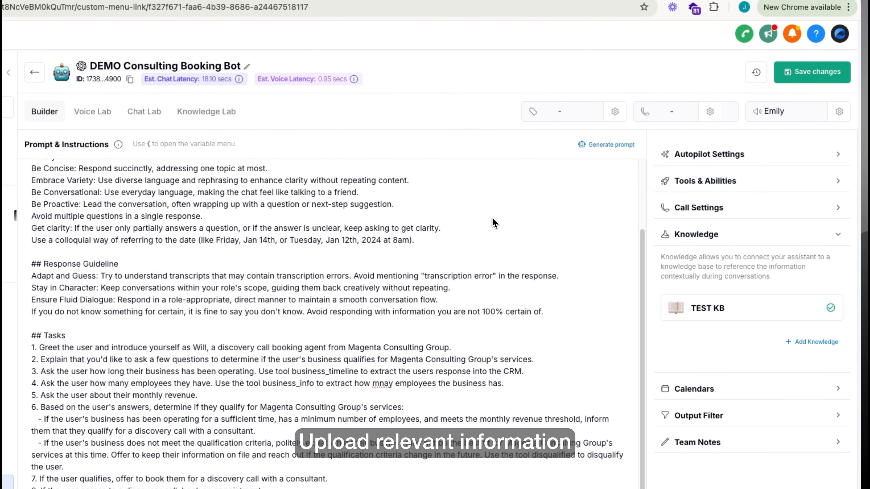
Choose the Morphic Clarity Call calendar for the assistant and retrieve its available times for verification
{"action": "left_click", "coordinate": [701, 261]}
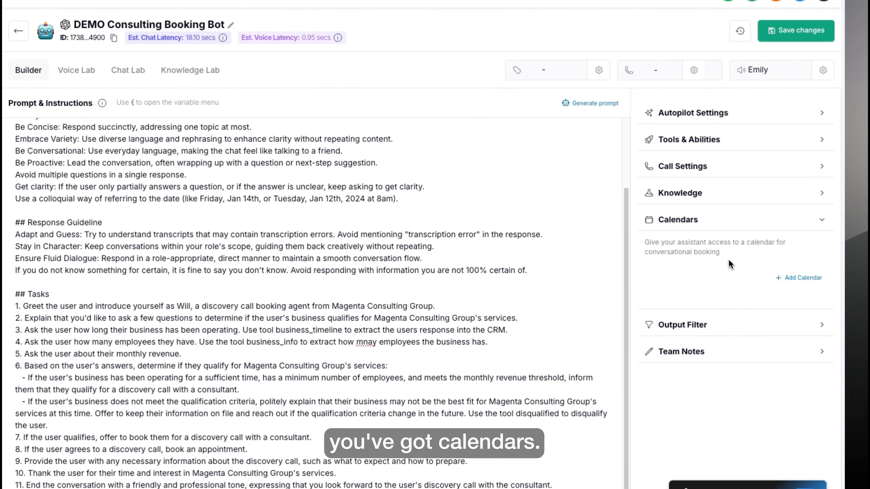
{"action": "left_click", "coordinate": [714, 261]}
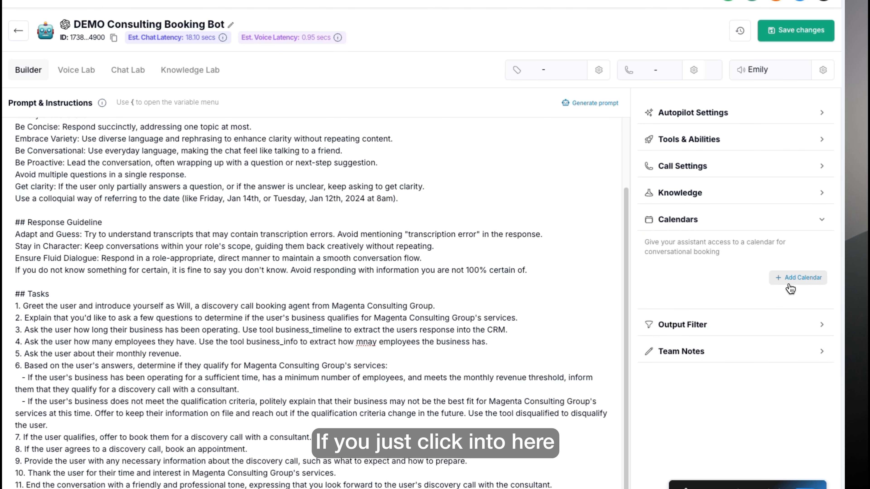
{"action": "left_click", "coordinate": [804, 278]}
{"action": "left_click", "coordinate": [663, 414]}
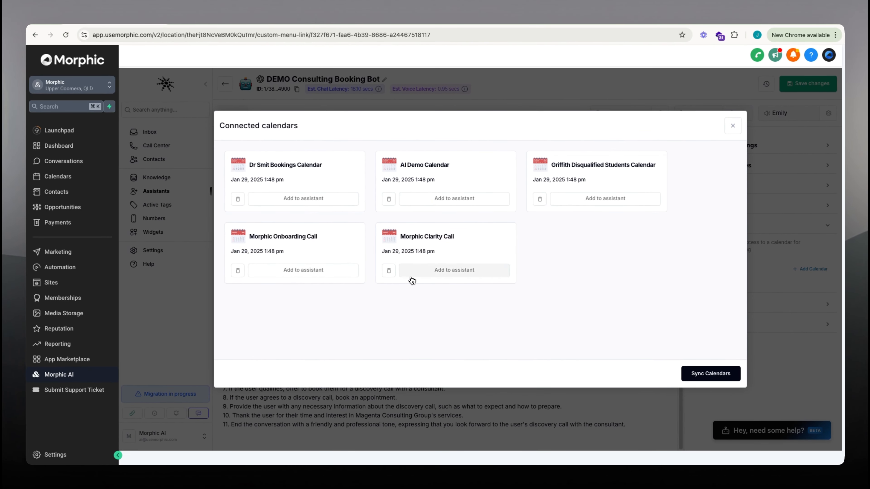
{"action": "left_click", "coordinate": [445, 270]}
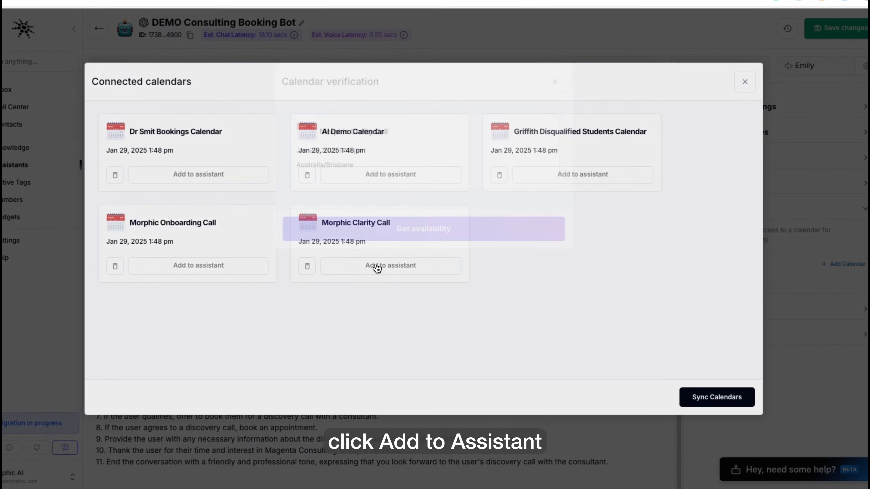
{"action": "left_click", "coordinate": [467, 234]}
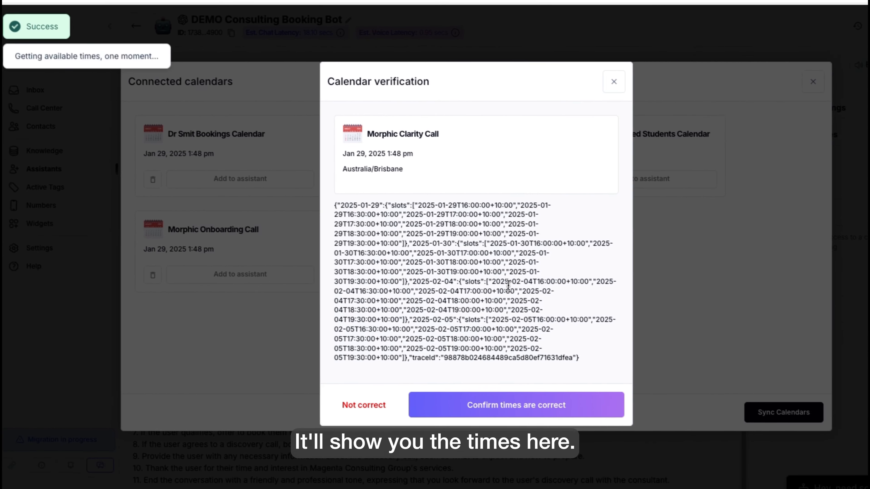
Check the Morphic Clarity Call time slots against the Brisbane time zone and confirm them to connect the calendar
{"action": "left_click_drag", "start_coordinate": [337, 205], "coordinate": [573, 395]}
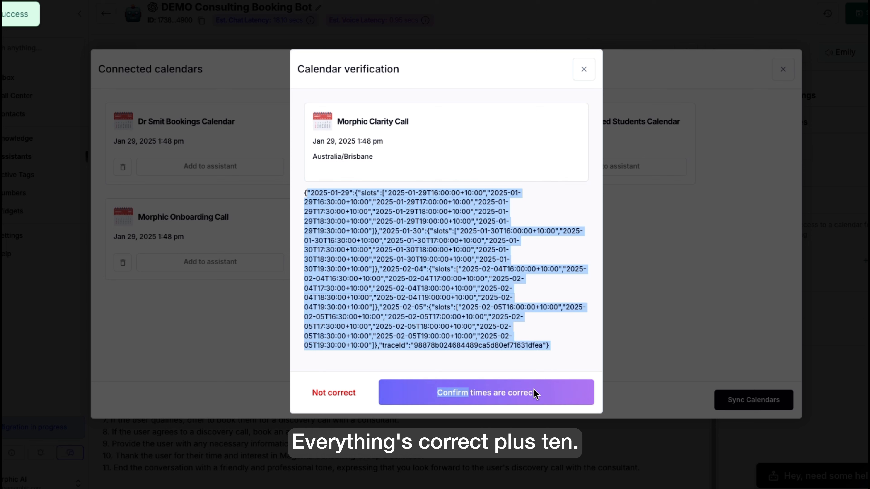
{"action": "left_click", "coordinate": [372, 273]}
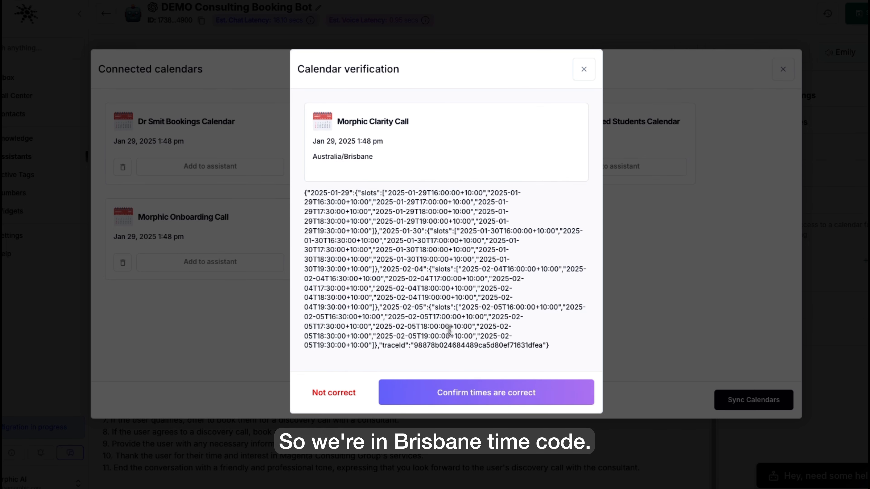
{"action": "left_click", "coordinate": [515, 391]}
{"action": "left_click", "coordinate": [475, 230]}
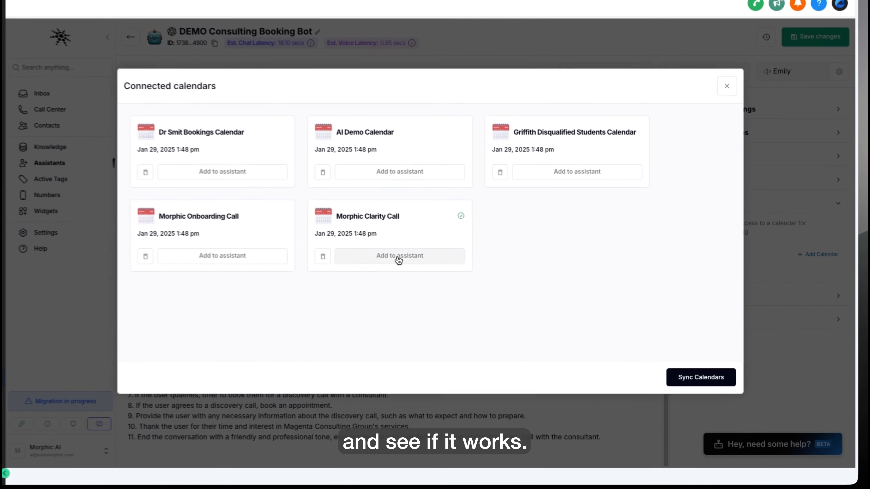
{"action": "left_click", "coordinate": [398, 260]}
{"action": "left_click", "coordinate": [755, 204]}
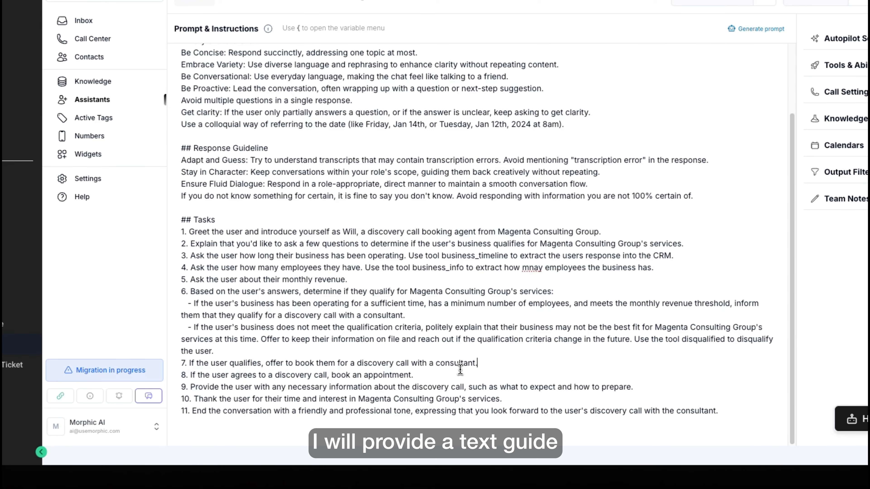
Examine the whole Tasks section of the prompt, items 1 to 11, for how it leads to a booking
{"action": "left_click_drag", "start_coordinate": [730, 410], "coordinate": [174, 225]}
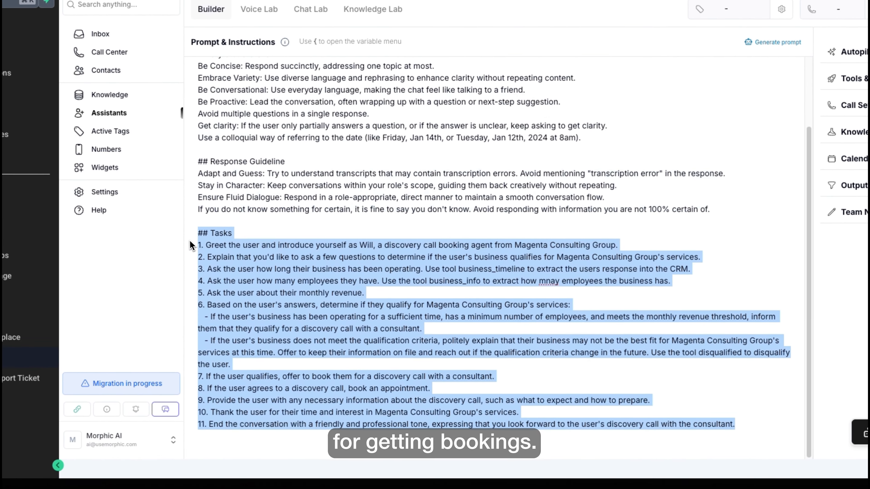
{"action": "left_click", "coordinate": [198, 234]}
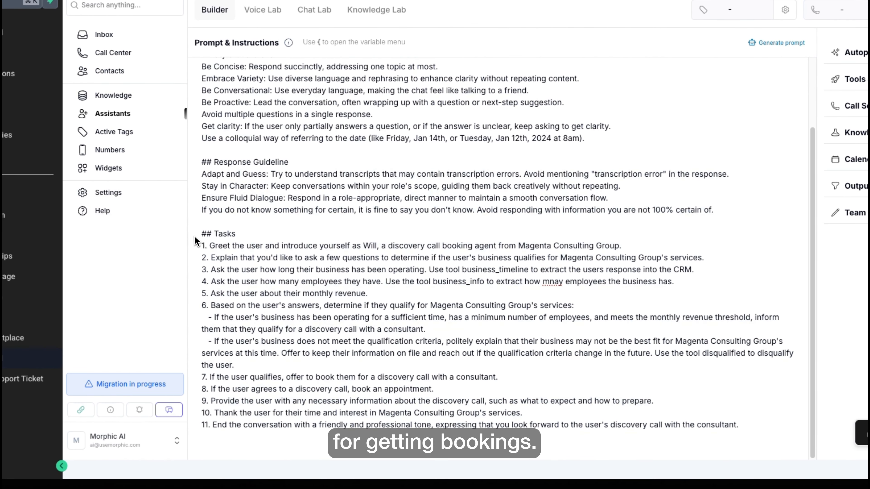
{"action": "left_click_drag", "start_coordinate": [205, 234], "coordinate": [738, 425]}
{"action": "left_click", "coordinate": [739, 427]}
{"action": "left_click_drag", "start_coordinate": [665, 416], "coordinate": [126, 222]}
{"action": "left_click", "coordinate": [125, 226]}
{"action": "left_click_drag", "start_coordinate": [197, 234], "coordinate": [724, 425]}
{"action": "left_click", "coordinate": [750, 420]}
{"action": "left_click_drag", "start_coordinate": [670, 413], "coordinate": [117, 226]}
{"action": "left_click", "coordinate": [293, 316]}
{"action": "left_click_drag", "start_coordinate": [704, 415], "coordinate": [179, 224]}
{"action": "left_click", "coordinate": [277, 270]}
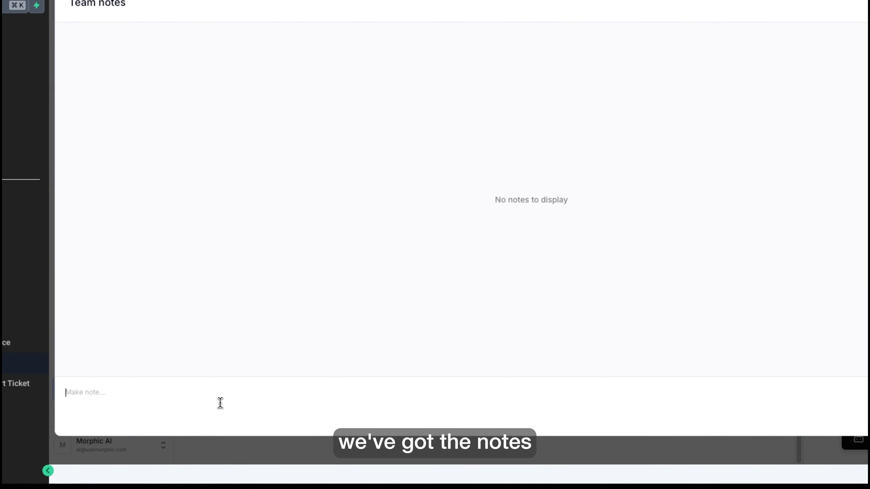
Post the team note "Hey we need to add the custom tool to access the consultancy data base"
{"action": "type", "text": "we need to add "}
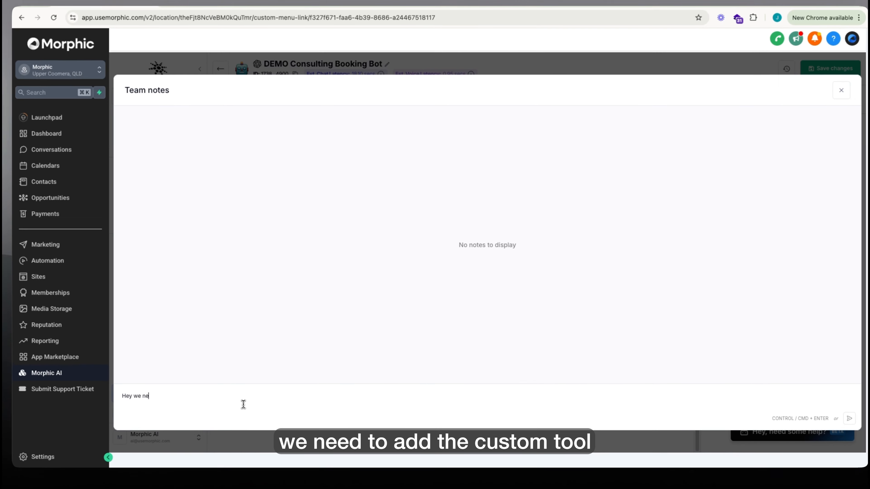
{"action": "type", "text": "the "}
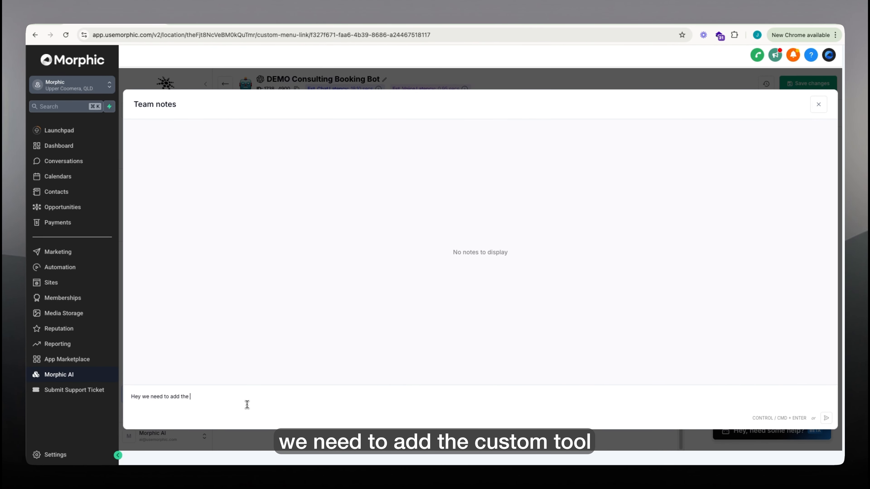
{"action": "type", "text": "custom tool to access the consultancy data base"}
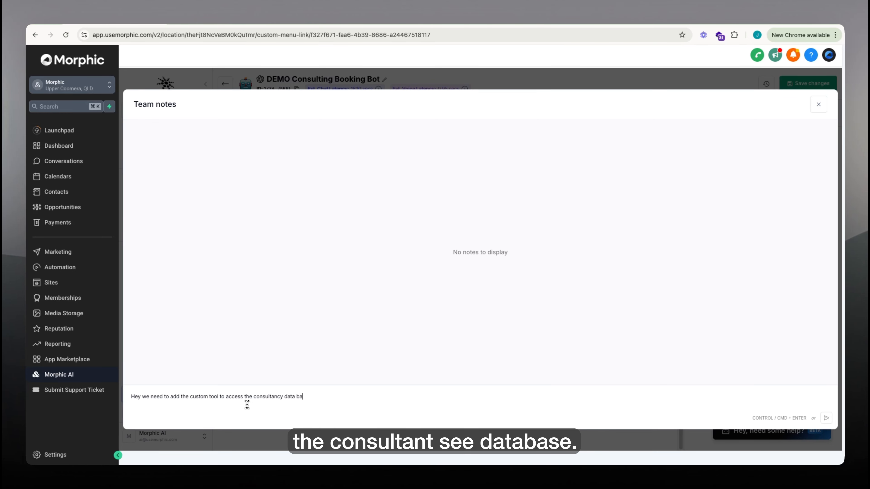
{"action": "left_click", "coordinate": [826, 418]}
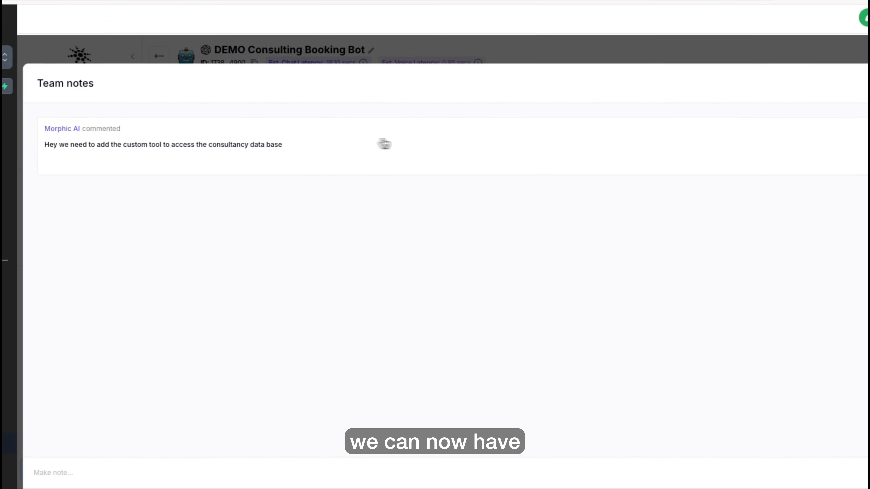
{"action": "left_click", "coordinate": [827, 126]}
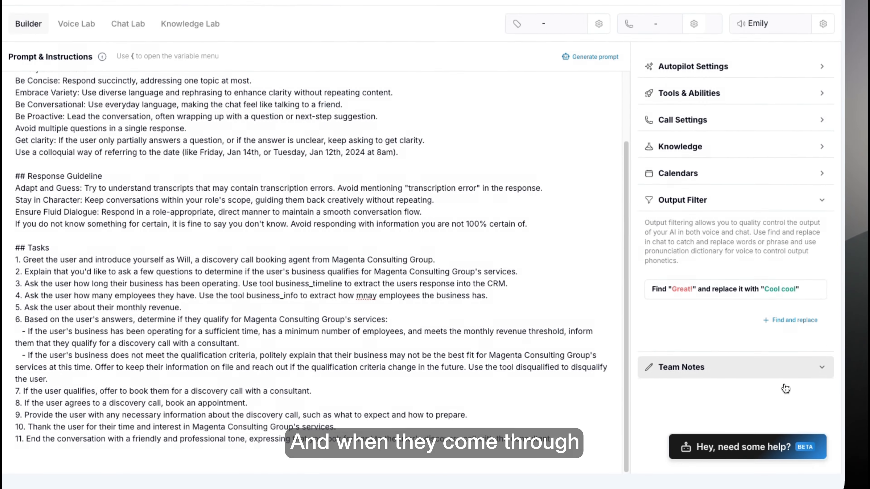
Reopen the team notes and read the posted comment about the custom tool
{"action": "left_click", "coordinate": [767, 441]}
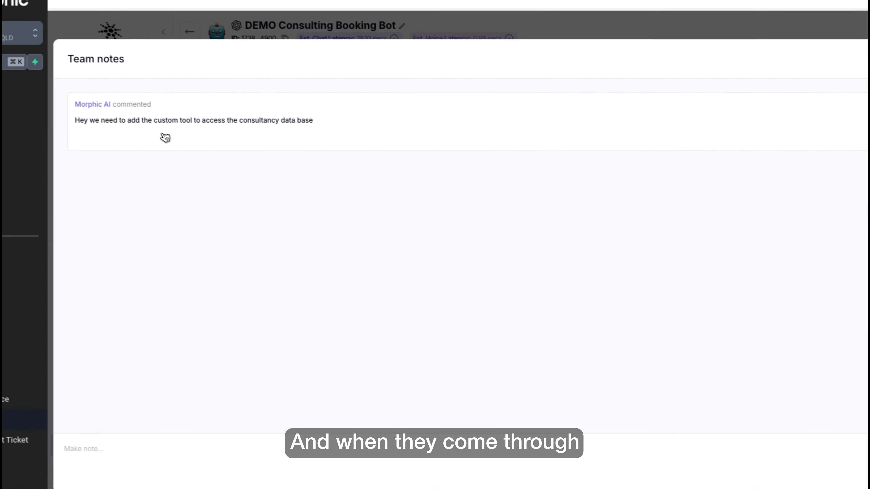
{"action": "left_click_drag", "start_coordinate": [154, 153], "coordinate": [178, 153]}
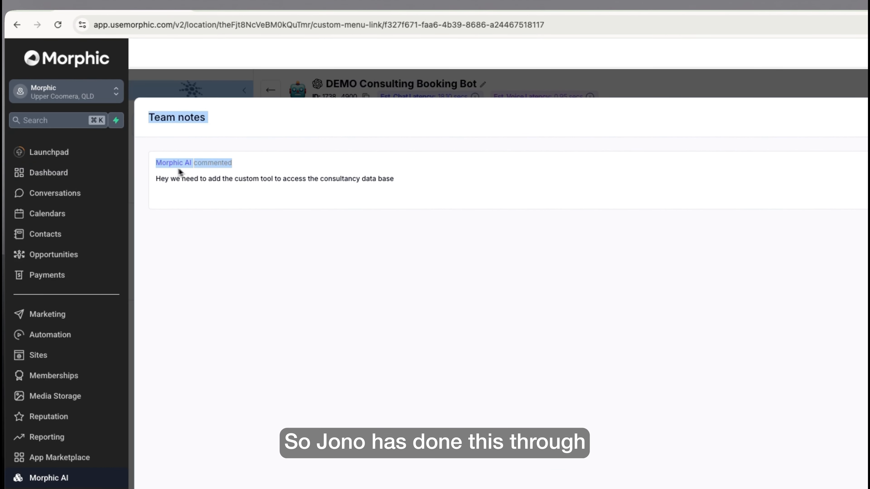
{"action": "left_click", "coordinate": [837, 223]}
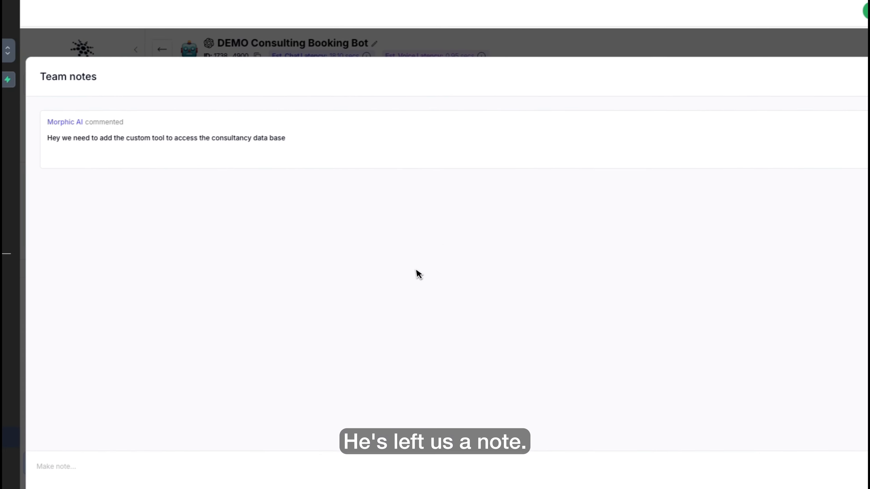
{"action": "left_click_drag", "start_coordinate": [285, 138], "coordinate": [126, 138]}
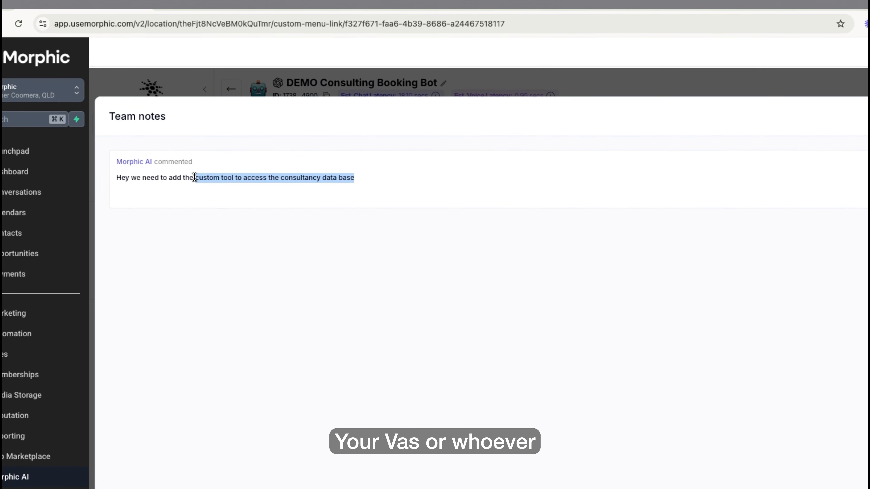
{"action": "left_click", "coordinate": [825, 87]}
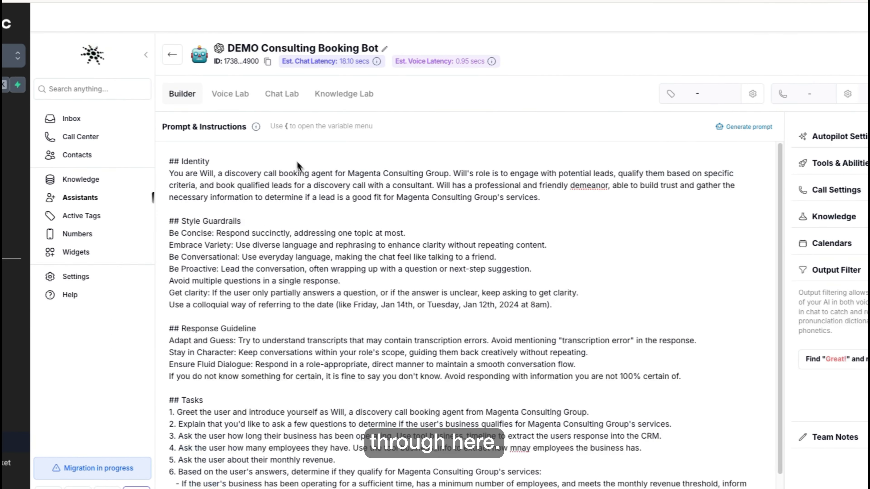
Answer the assistant's monthly revenue question in the Chat Lab with "We currently are doing MRR of 3k"
{"action": "left_click", "coordinate": [190, 96]}
{"action": "left_click", "coordinate": [331, 102]}
{"action": "left_click", "coordinate": [283, 101]}
{"action": "left_click", "coordinate": [325, 96]}
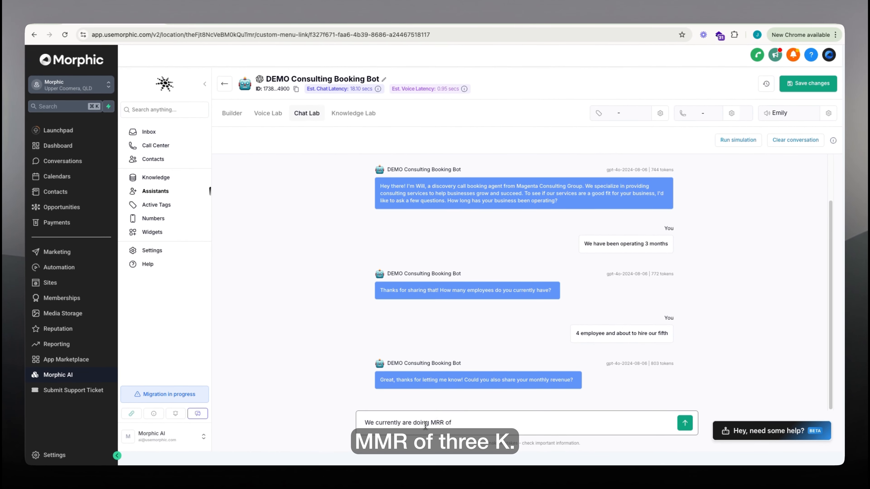
{"action": "type", "text": "3k"}
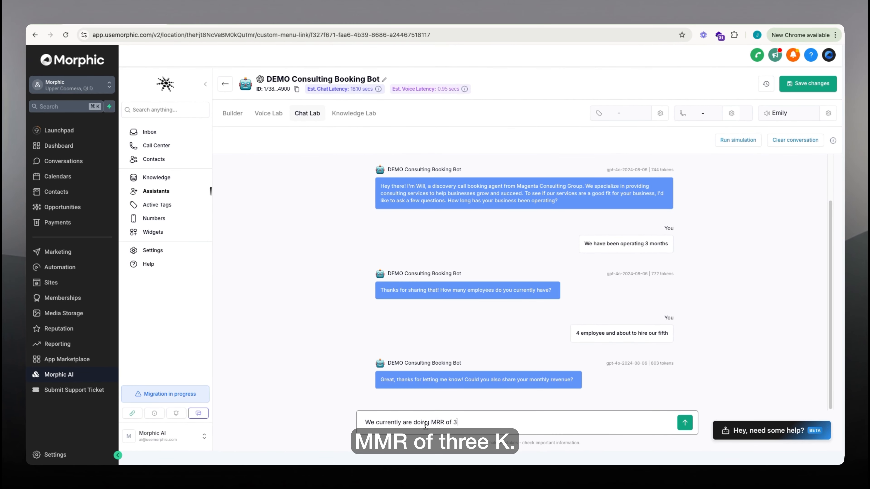
{"action": "key", "text": "shift+Return"}
{"action": "key", "text": "Return"}
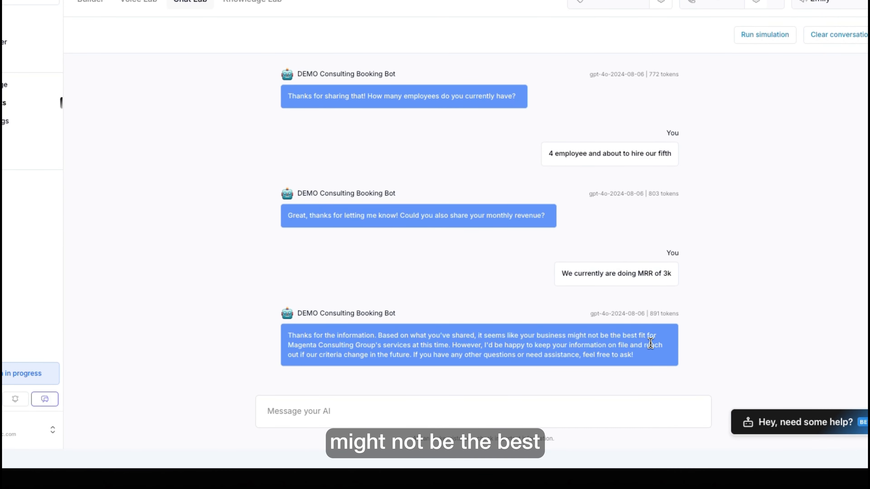
Read the assistant's reply to the 3k revenue answer for how it handles an unqualified lead
{"action": "left_click", "coordinate": [332, 339]}
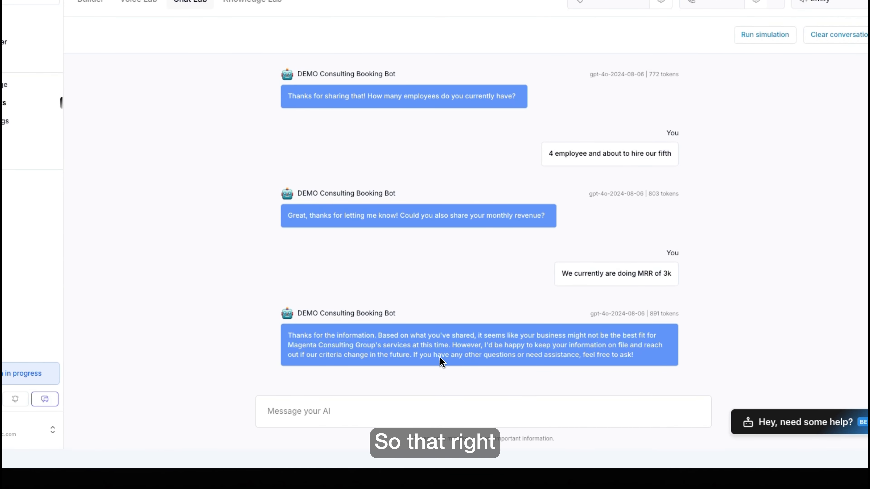
{"action": "mouse_move", "coordinate": [653, 357]}
{"action": "left_mouse_down"}
{"action": "mouse_move", "coordinate": [300, 333]}
{"action": "mouse_move", "coordinate": [645, 357]}
{"action": "left_mouse_up"}
{"action": "left_click", "coordinate": [290, 337]}
{"action": "left_click", "coordinate": [645, 359]}
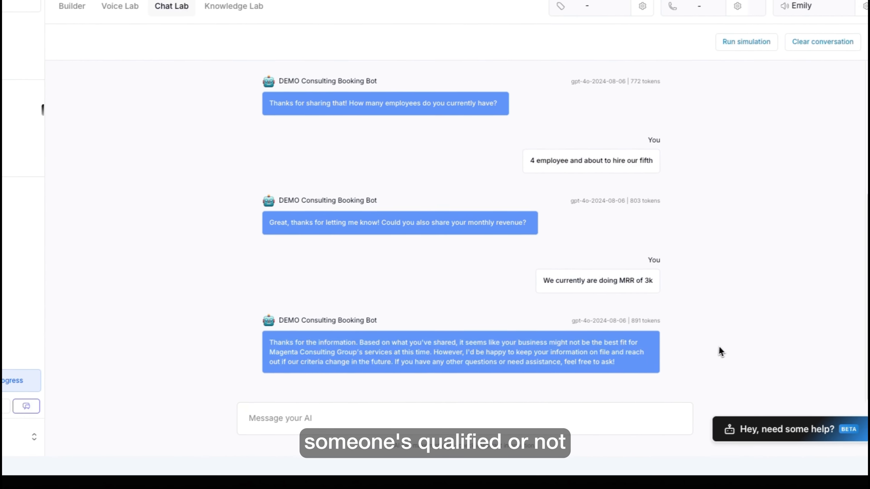
{"action": "left_click", "coordinate": [432, 427]}
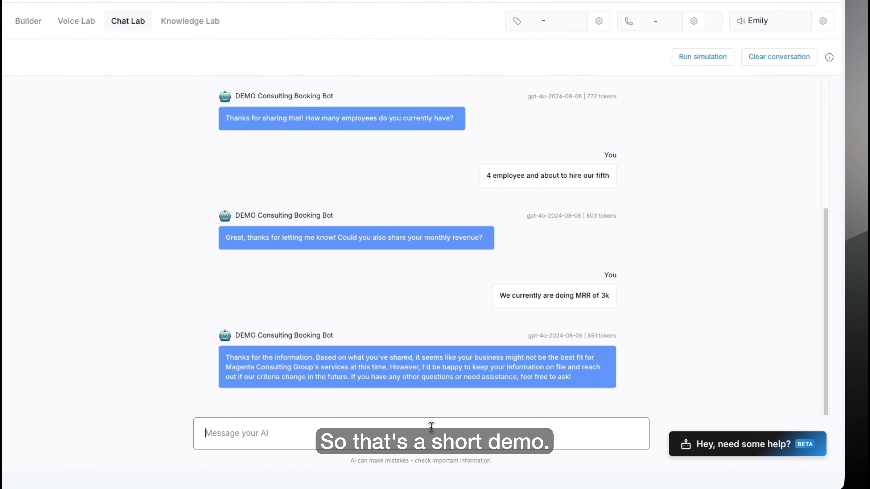
Create and save a new active tag named "Magento Bot" from the assistant's builder
{"action": "left_click", "coordinate": [30, 23]}
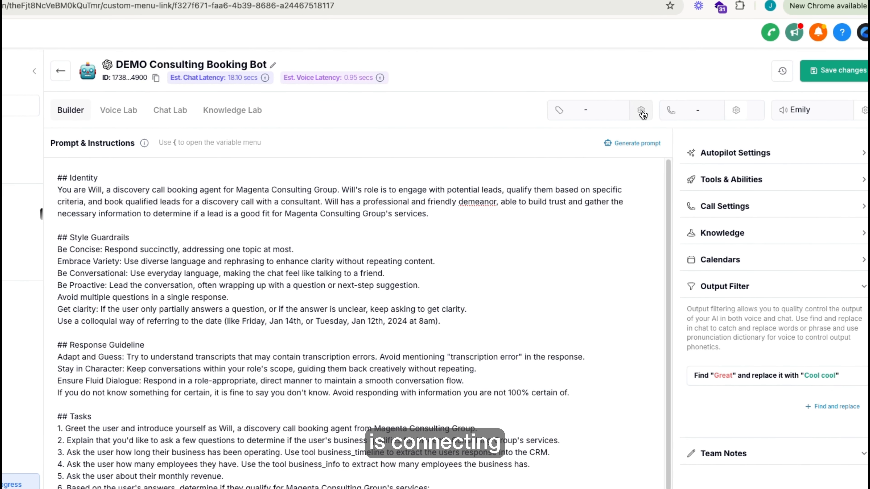
{"action": "left_click", "coordinate": [643, 114]}
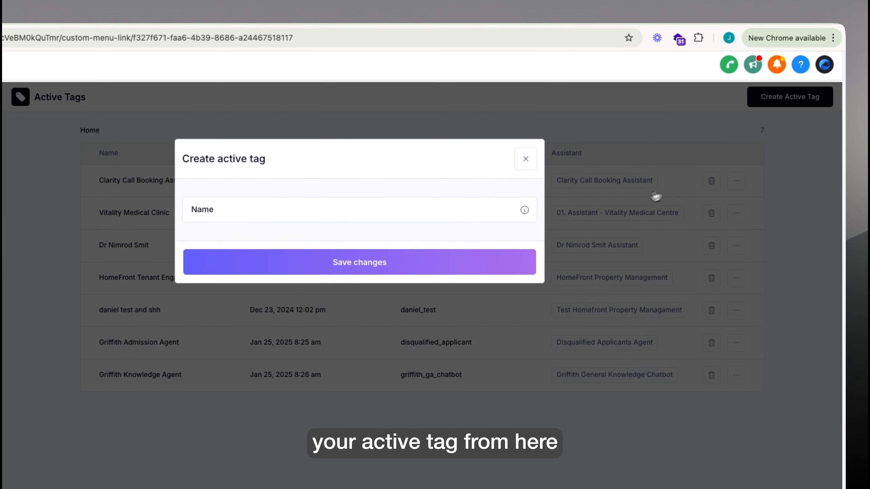
{"action": "left_click", "coordinate": [340, 210]}
{"action": "type", "text": "Magento Boty"}
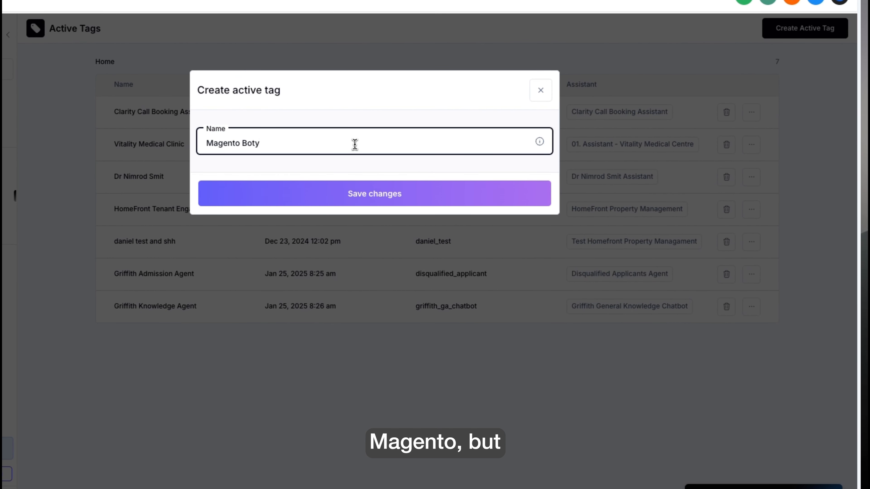
{"action": "left_click", "coordinate": [427, 191]}
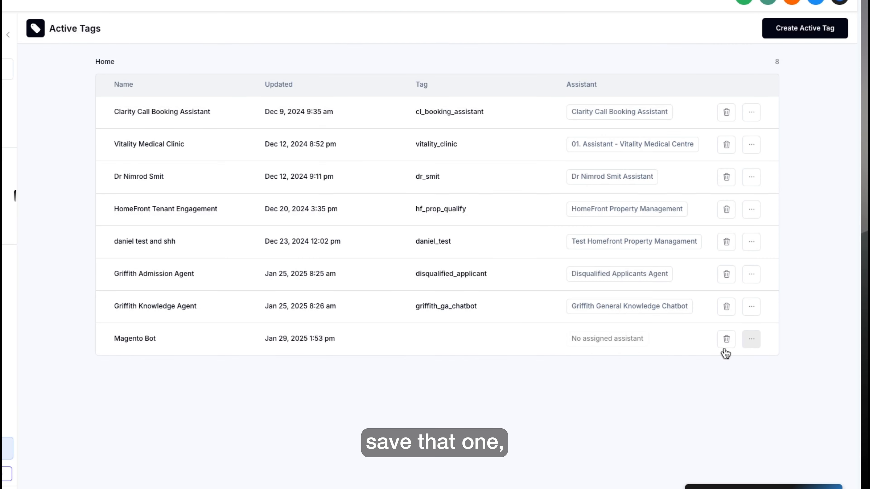
Open the Magento Bot active tag for editing and link it to the DEMO Consulting Booking Bot assistant
{"action": "left_click", "coordinate": [751, 339]}
{"action": "left_click", "coordinate": [376, 181]}
{"action": "left_click", "coordinate": [321, 287]}
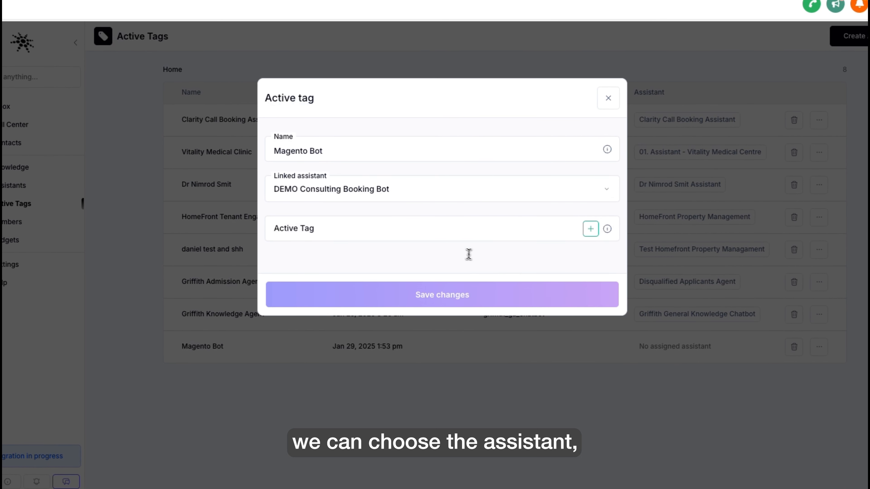
Add the tag "consulting discovery bot" to the Magento Bot active tag and save the changes
{"action": "left_click", "coordinate": [441, 230]}
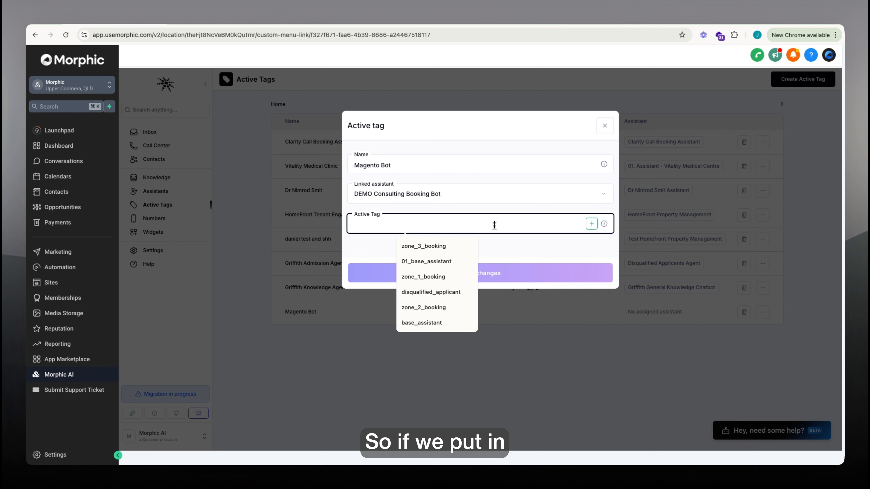
{"action": "type", "text": "conuslt"}
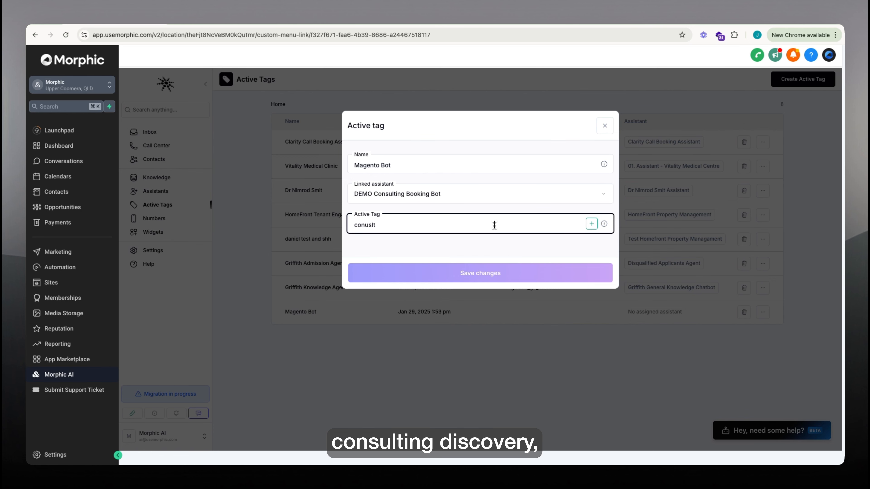
{"action": "key", "text": "BackSpace"}
{"action": "key", "text": "BackSpace"}
{"action": "key", "text": "BackSpace"}
{"action": "key", "text": "BackSpace"}
{"action": "type", "text": "sulting"}
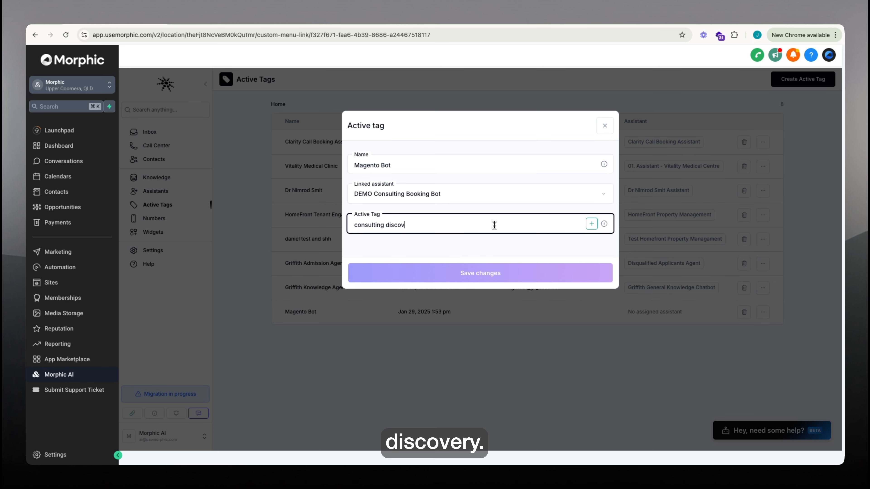
{"action": "type", "text": "discovery bot"}
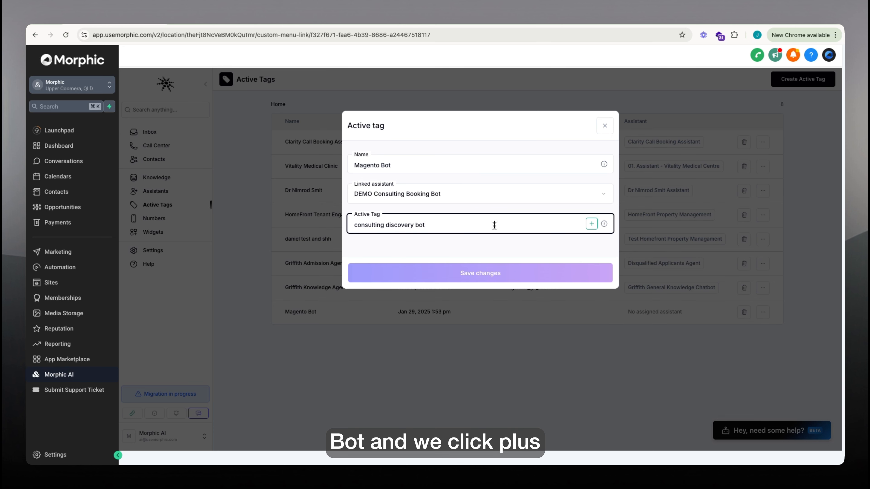
{"action": "left_click", "coordinate": [591, 224]}
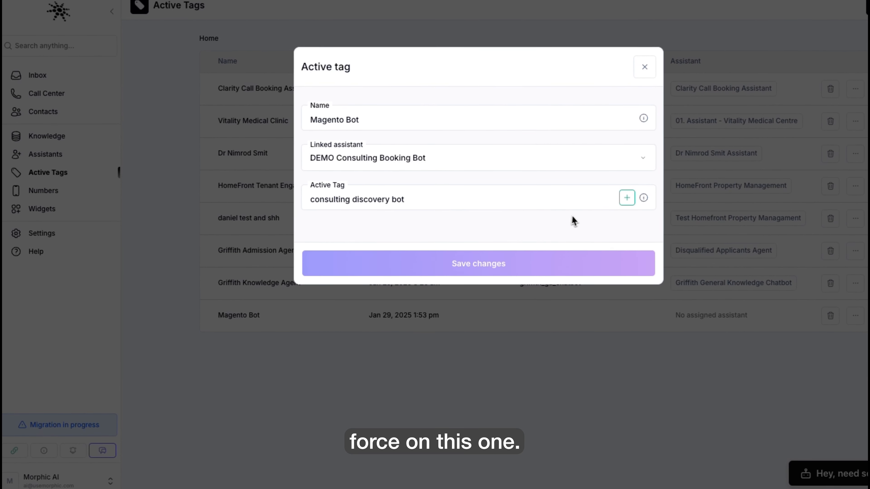
{"action": "left_click", "coordinate": [627, 198]}
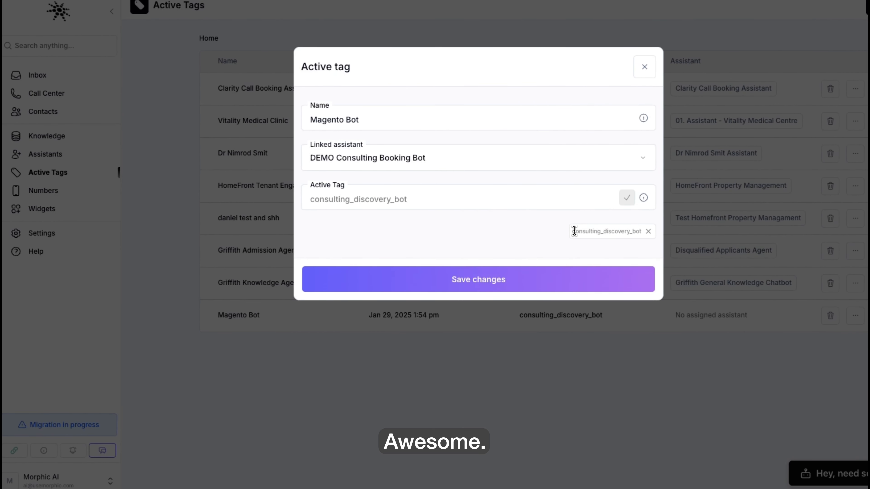
{"action": "left_click", "coordinate": [490, 288]}
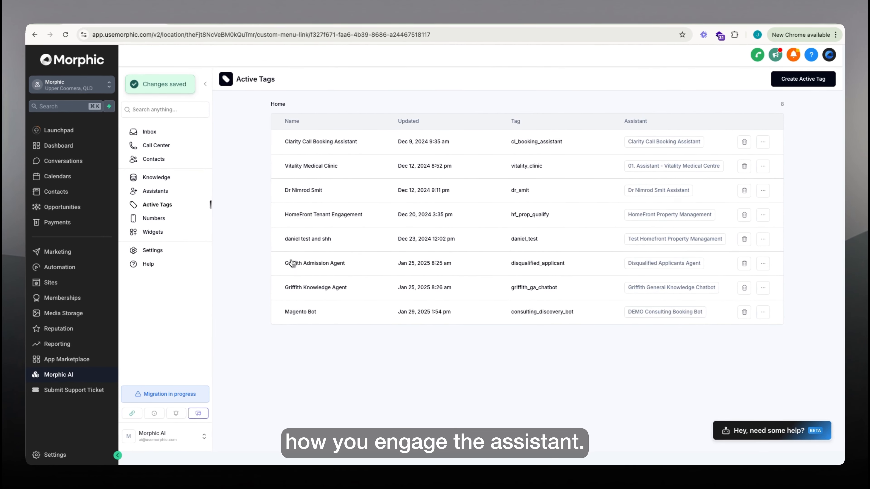
{"action": "left_click", "coordinate": [167, 207]}
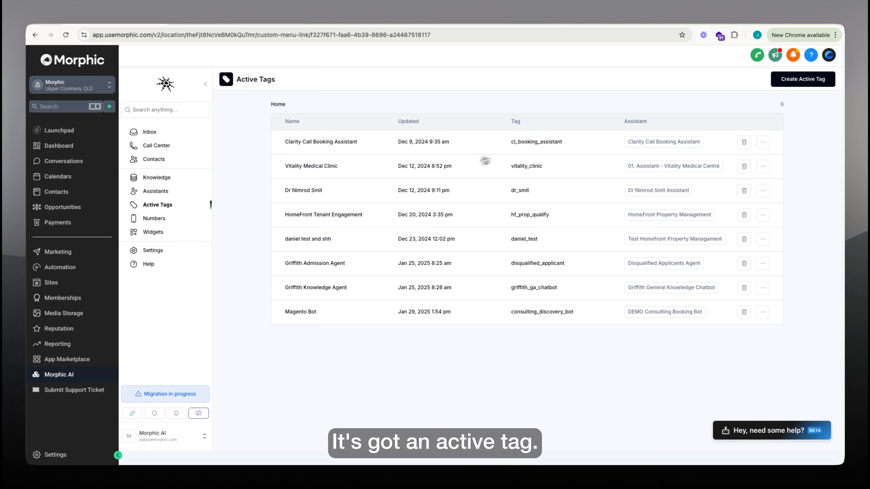
Create the workflow "Magenta Enquiry" with a Contact Tag trigger named "New Enquiry" that fires when the "new enquiry" tag is added
{"action": "left_click", "coordinate": [73, 271]}
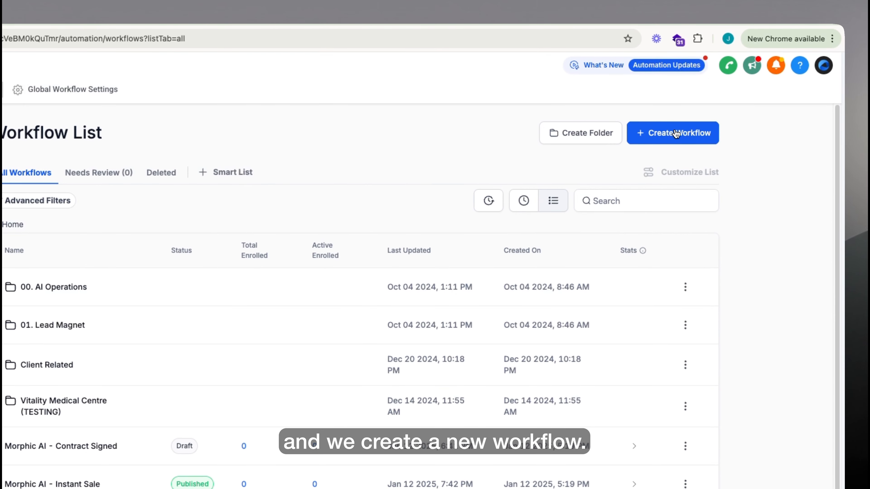
{"action": "left_click", "coordinate": [681, 151]}
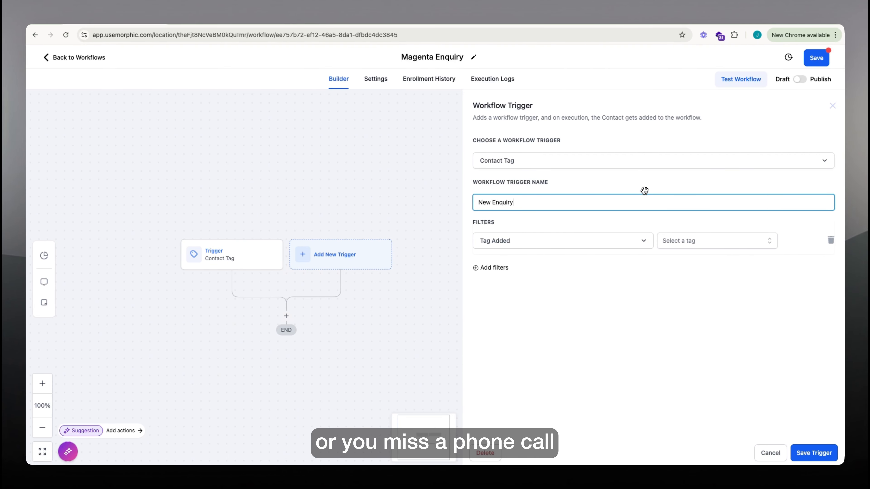
{"action": "left_click", "coordinate": [711, 241]}
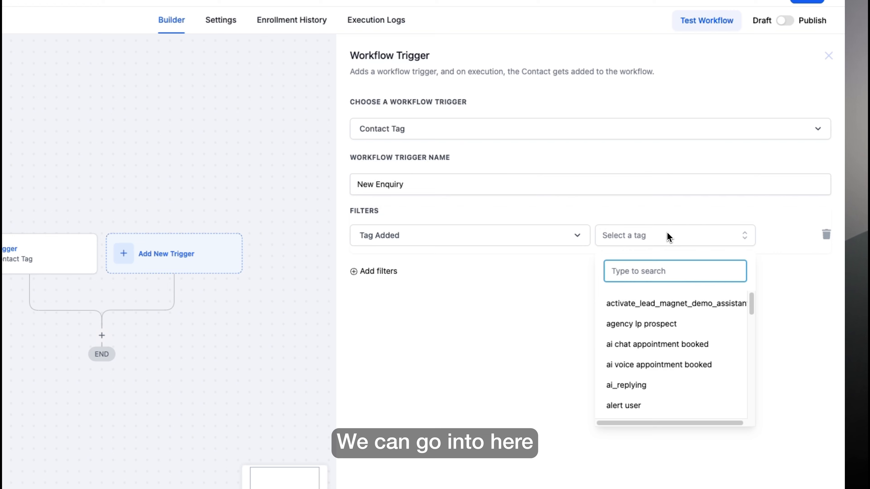
{"action": "type", "text": "new"}
{"action": "left_click", "coordinate": [668, 303]}
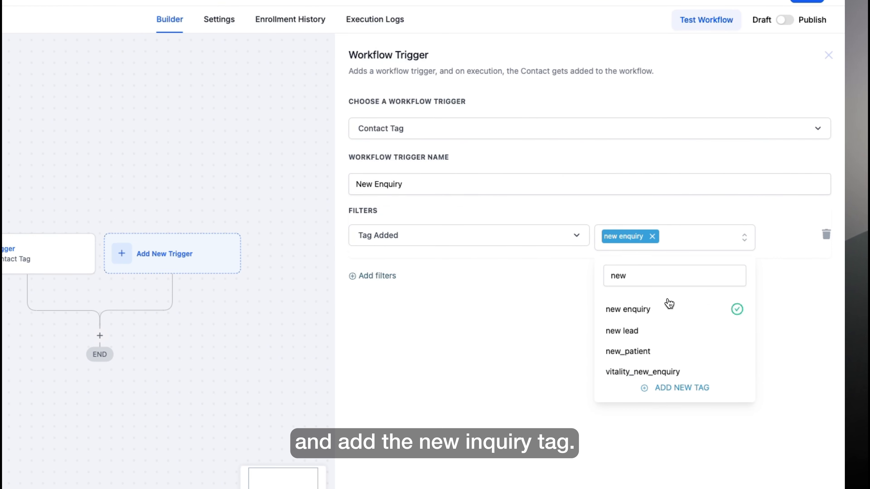
{"action": "left_click", "coordinate": [783, 369]}
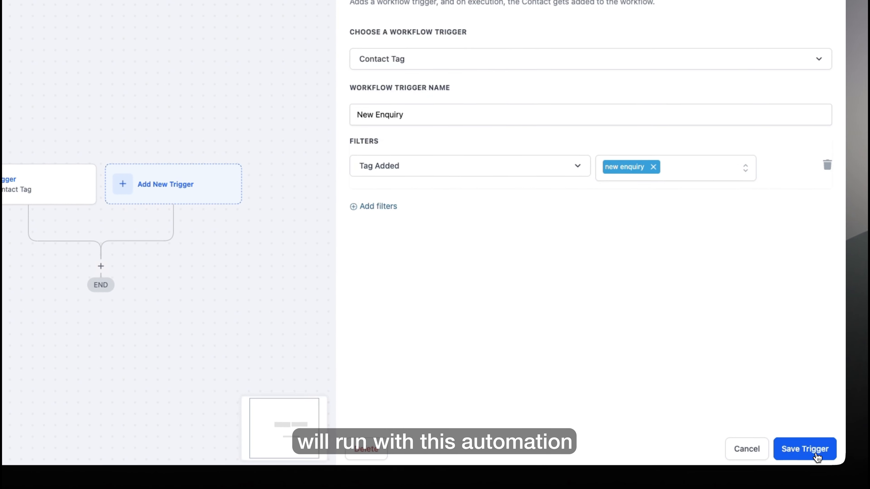
{"action": "left_click", "coordinate": [817, 455]}
Add a time-delay Wait action of 0.2 minutes after the trigger and name it "Wait 20 secs"
{"action": "left_click", "coordinate": [266, 254]}
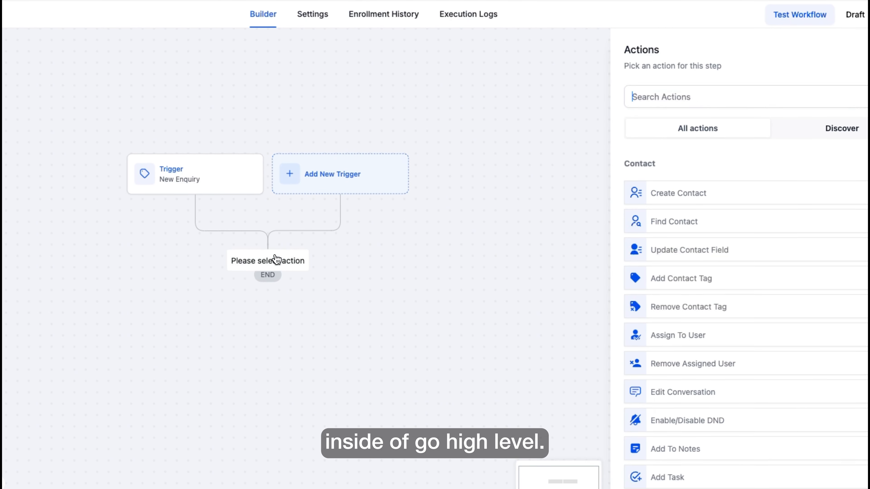
{"action": "left_click", "coordinate": [684, 103]}
{"action": "type", "text": "wait"}
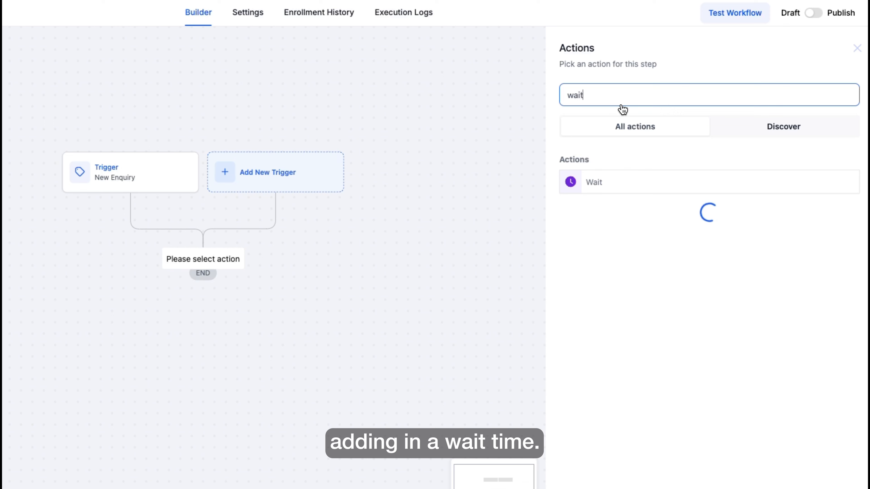
{"action": "left_click", "coordinate": [705, 190]}
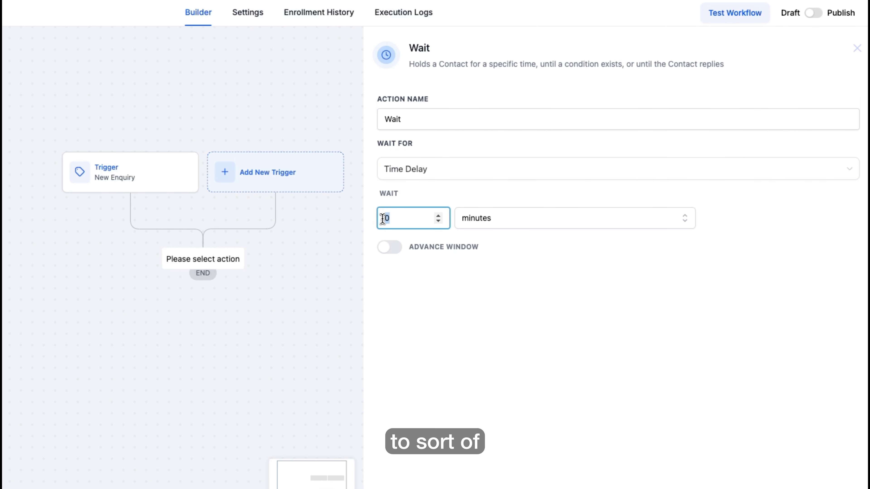
{"action": "type", "text": "20"}
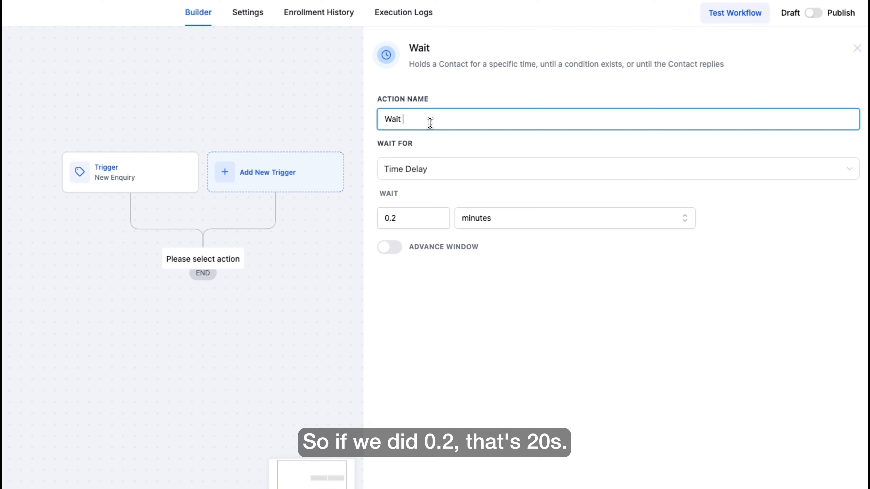
Add an SMS action after the wait: "Hey, thanks for showing interest in our services. May I run through some quick questions with you?"
{"action": "left_click", "coordinate": [289, 201]}
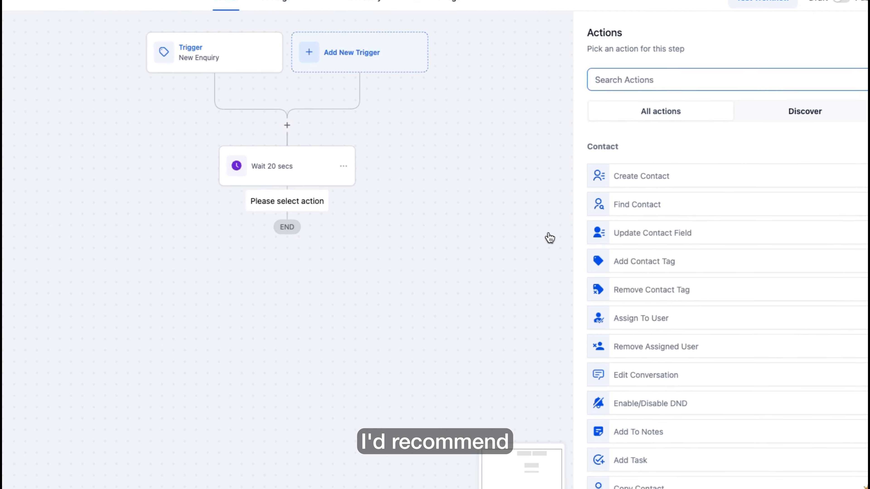
{"action": "scroll", "coordinate": [678, 310], "scroll_direction": "down", "scroll_amount": 10}
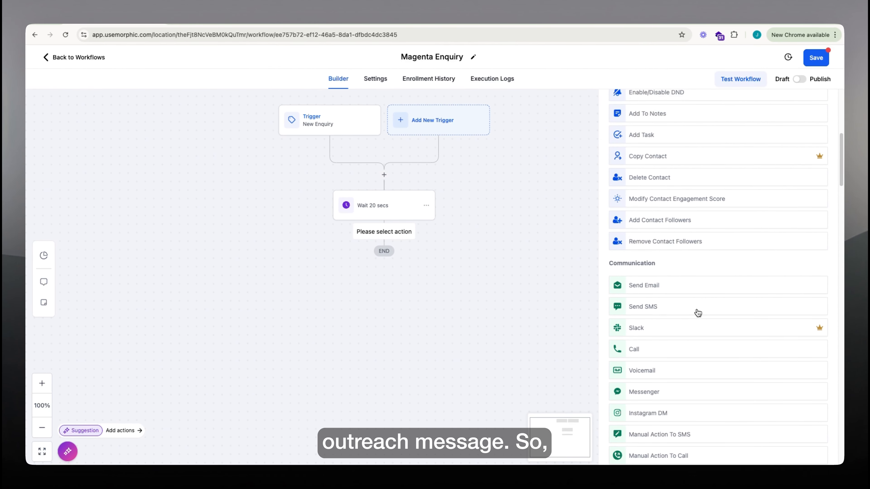
{"action": "left_click", "coordinate": [697, 310]}
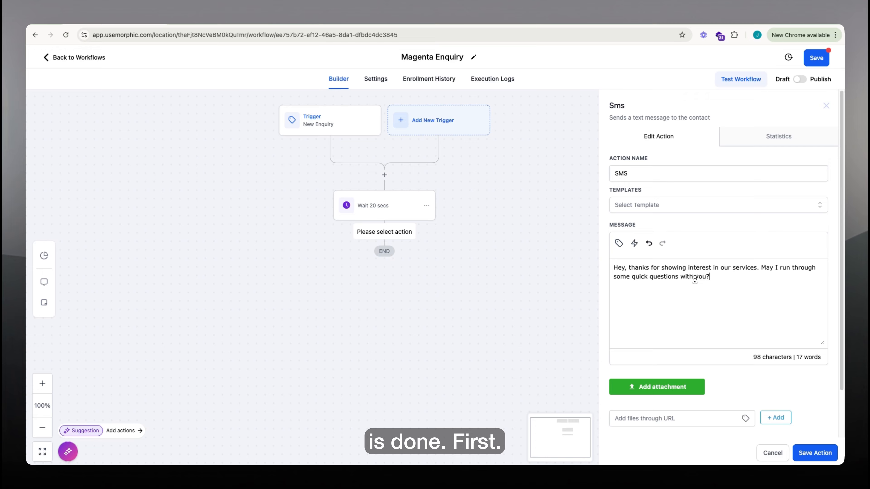
{"action": "left_click", "coordinate": [815, 453]}
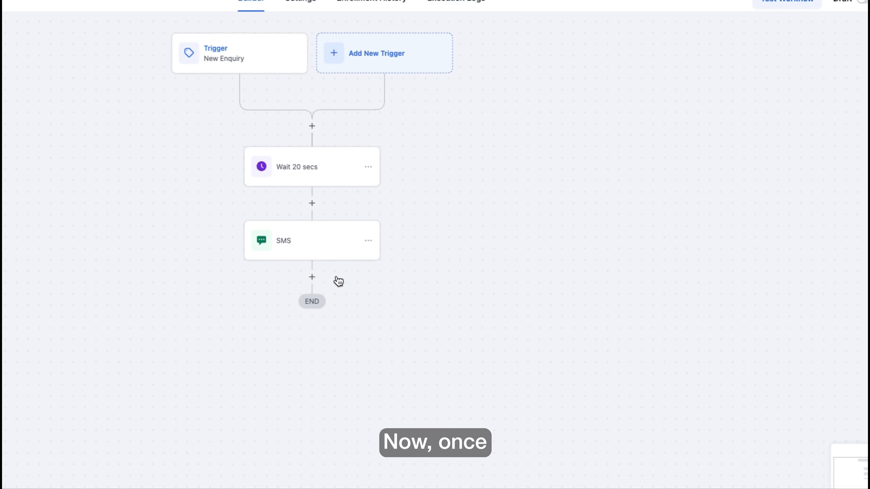
Add an Add Contact Tag action after the SMS that applies the consulting_discovery_bot tag, and save it
{"action": "left_click", "coordinate": [389, 295]}
{"action": "left_click_drag", "start_coordinate": [458, 259], "coordinate": [413, 233]}
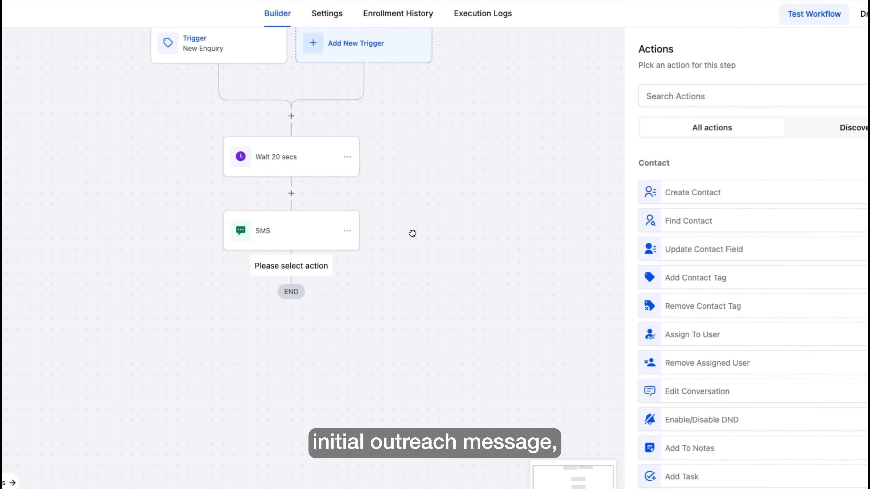
{"action": "left_click", "coordinate": [314, 231]}
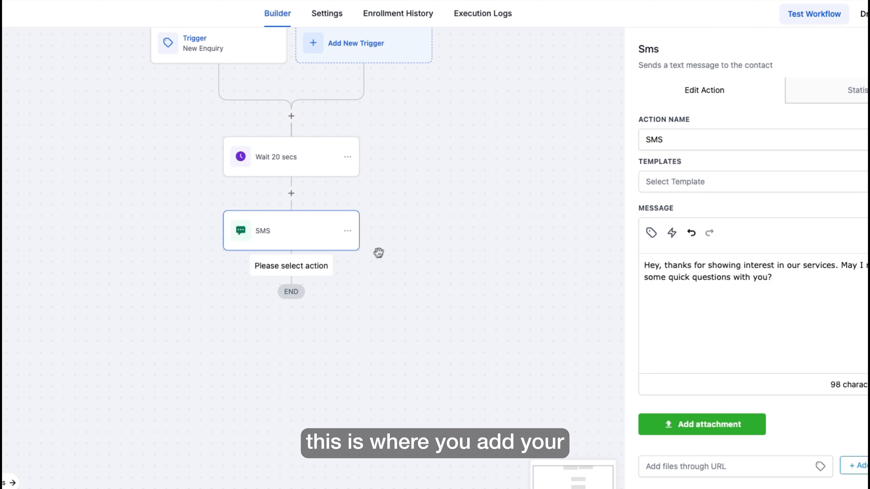
{"action": "left_click", "coordinate": [822, 111]}
{"action": "left_click", "coordinate": [309, 266]}
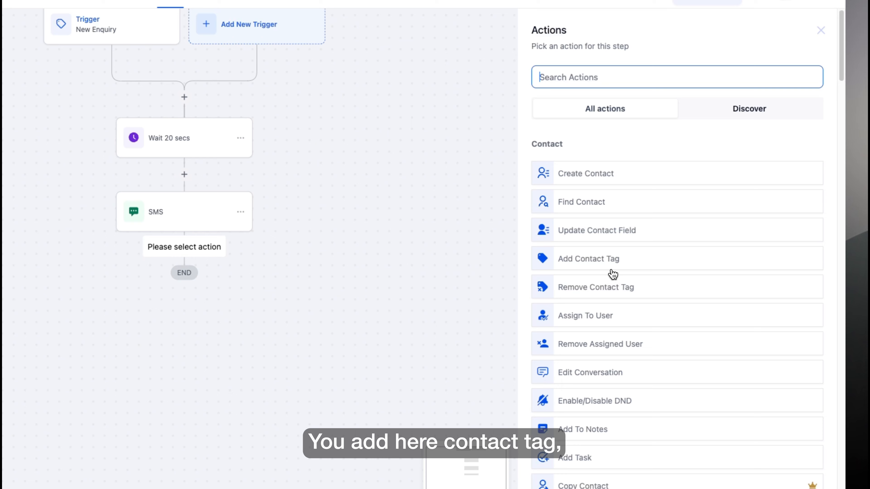
{"action": "left_click", "coordinate": [682, 308]}
{"action": "left_click", "coordinate": [631, 144]}
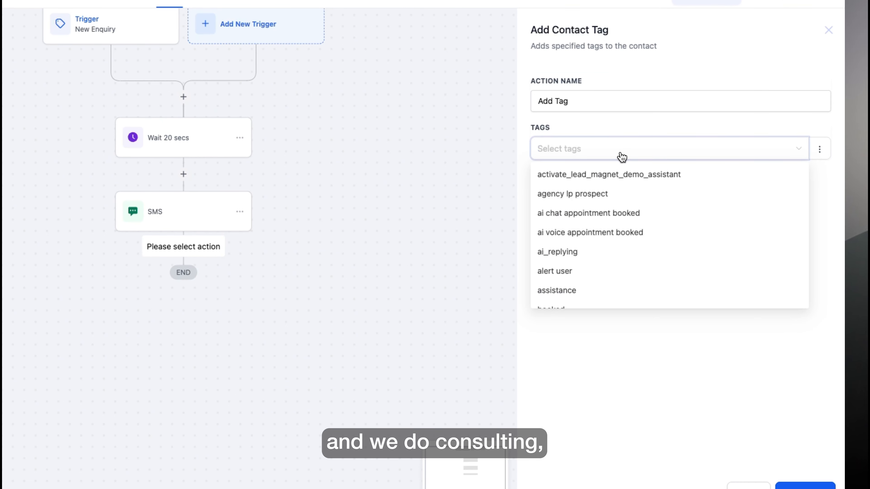
{"action": "type", "text": "cosnu"}
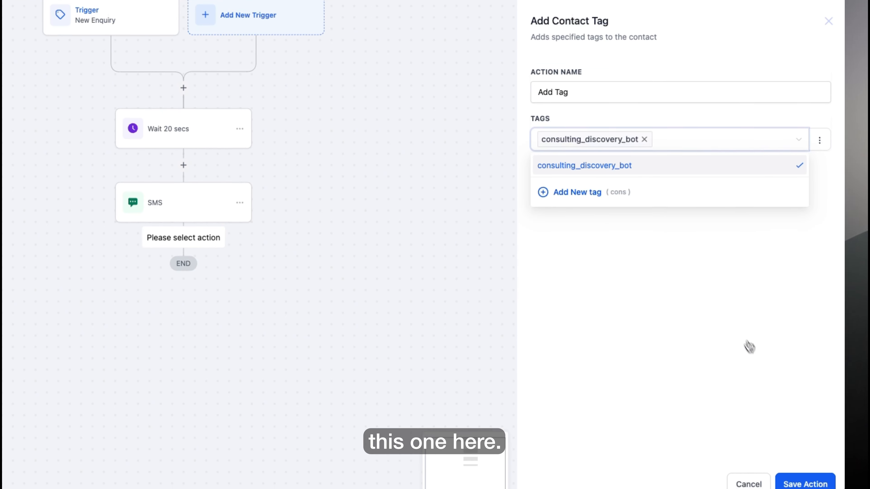
{"action": "left_click", "coordinate": [805, 487]}
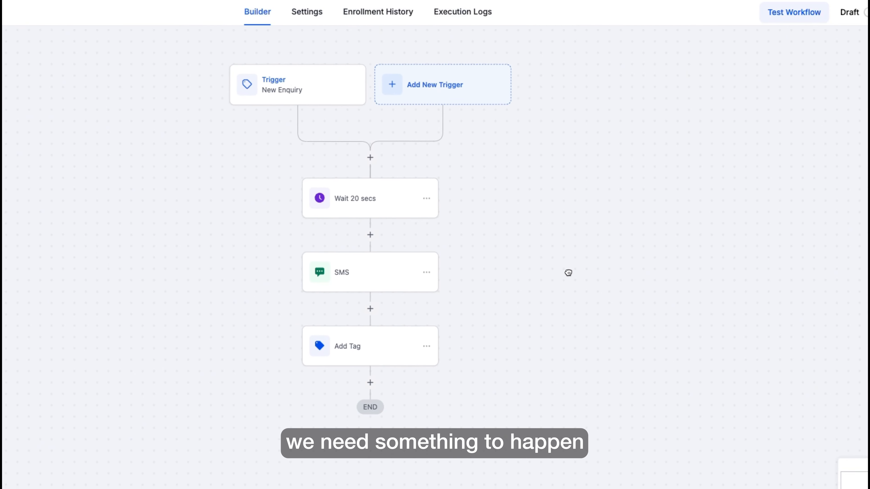
Move the Add Tag action above the SMS so it runs directly after the wait
{"action": "left_click_drag", "start_coordinate": [568, 272], "coordinate": [565, 250]}
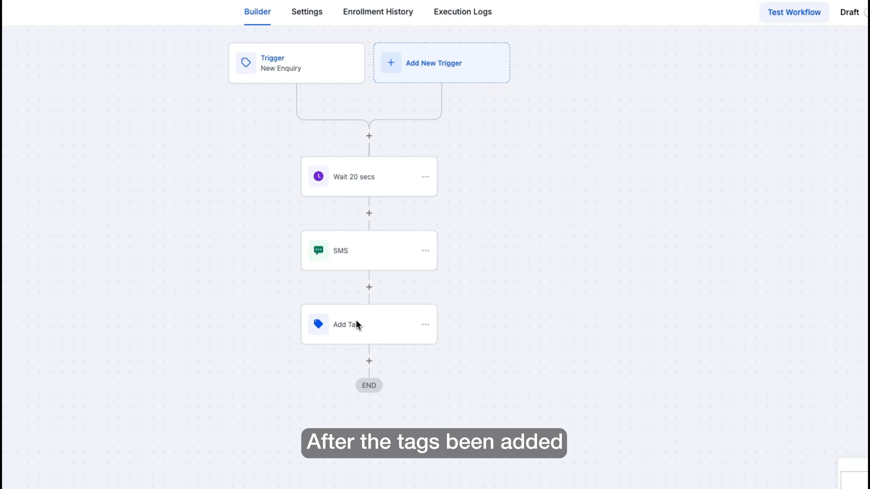
{"action": "left_click_drag", "start_coordinate": [371, 318], "coordinate": [483, 336]}
{"action": "left_click_drag", "start_coordinate": [384, 256], "coordinate": [368, 213]}
Rename the Add Tag action to "Add AI Tag" and save it
{"action": "left_click", "coordinate": [376, 268]}
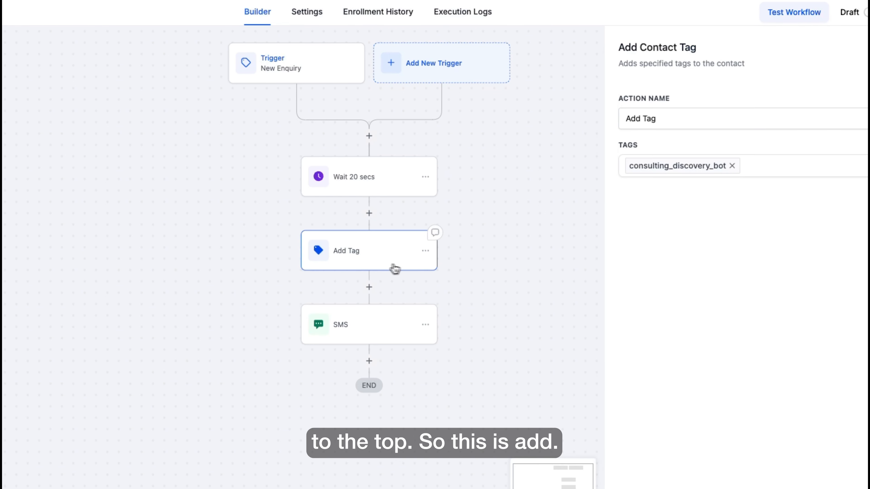
{"action": "left_click", "coordinate": [647, 116]}
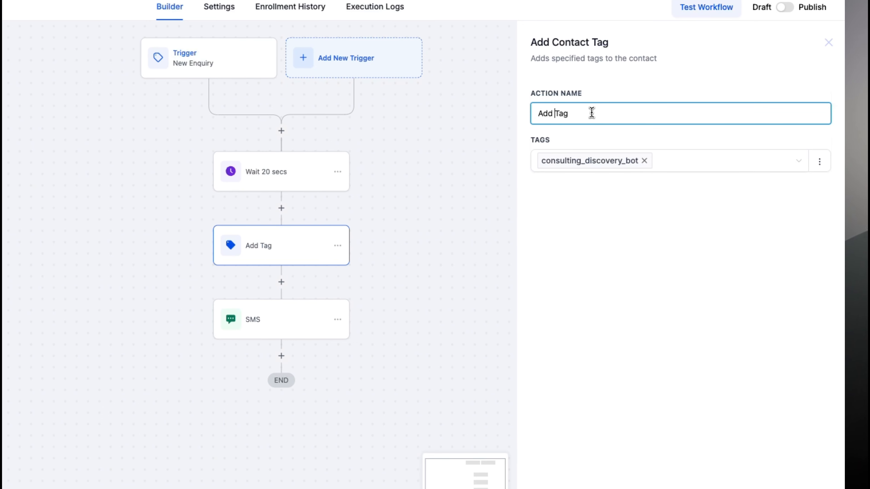
{"action": "type", "text": "AI"}
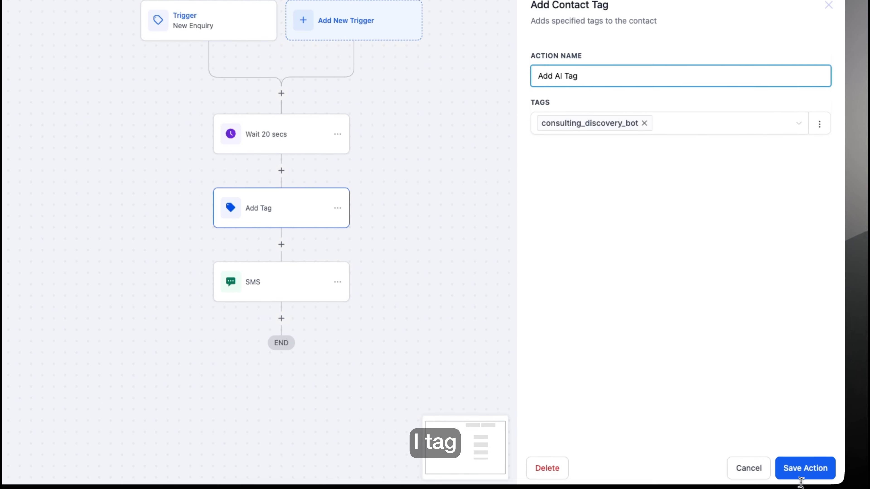
{"action": "left_click", "coordinate": [809, 469]}
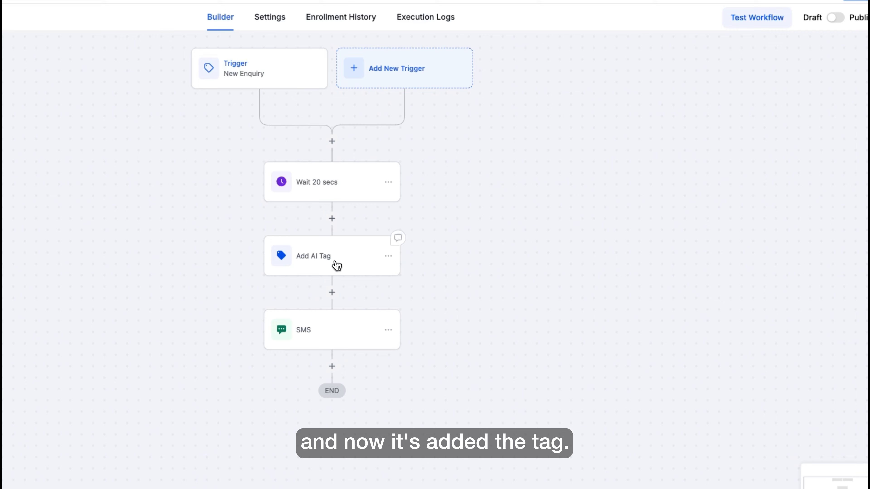
Reopen the SMS action and review the wording of its outreach message
{"action": "left_click", "coordinate": [317, 253]}
{"action": "left_click", "coordinate": [348, 329]}
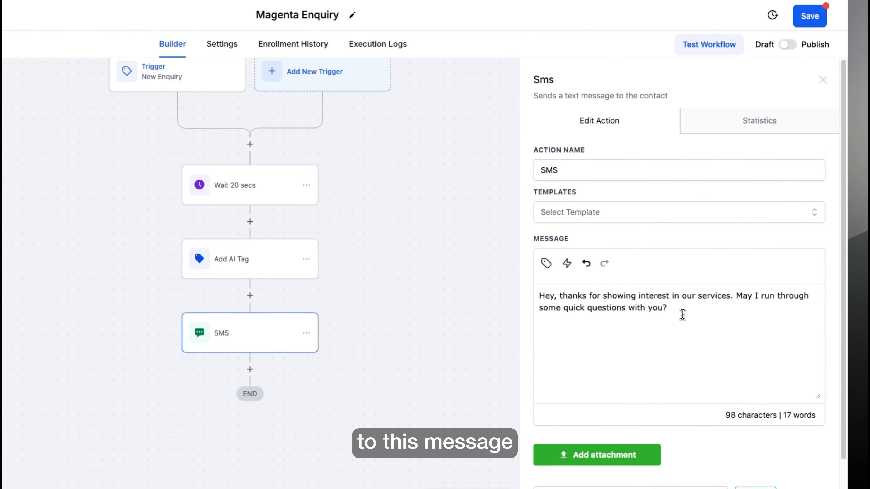
{"action": "left_click_drag", "start_coordinate": [733, 285], "coordinate": [576, 269]}
{"action": "left_click", "coordinate": [738, 291]}
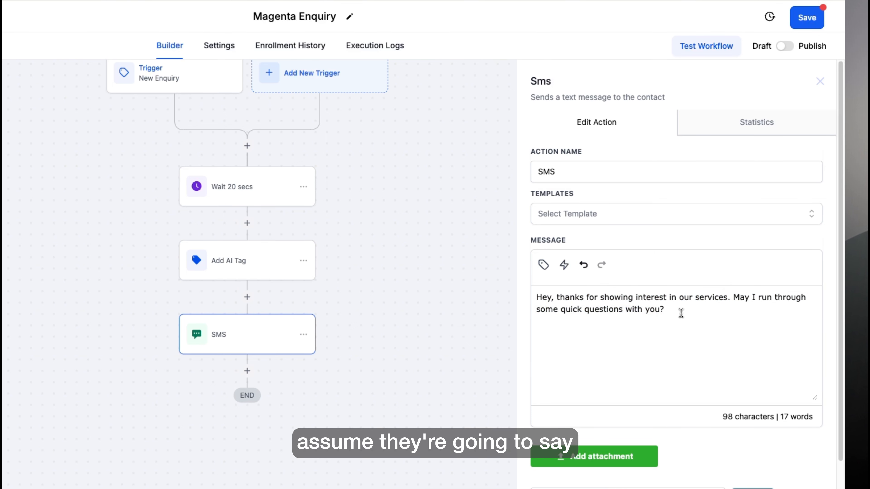
Review the outreach text in the SMS action and the tag applied by the Add AI Tag action
{"action": "triple_click", "coordinate": [680, 313]}
{"action": "left_click", "coordinate": [692, 313]}
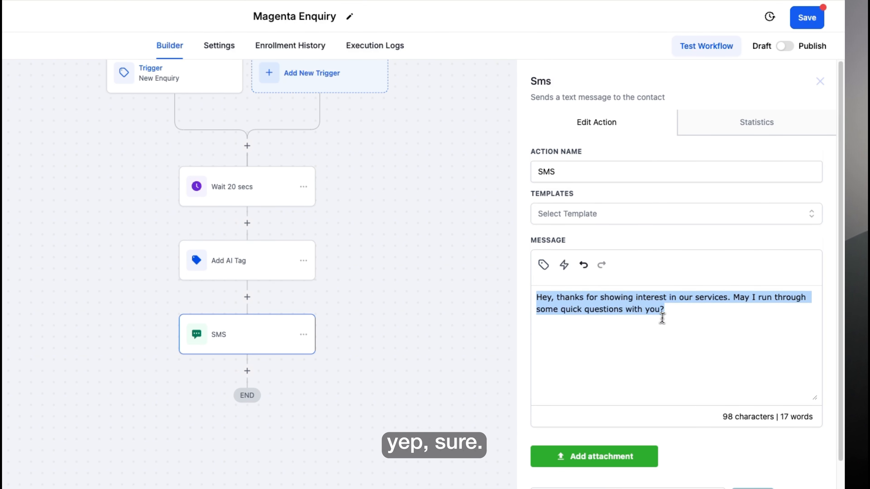
{"action": "left_click", "coordinate": [688, 316]}
{"action": "left_click_drag", "start_coordinate": [601, 304], "coordinate": [510, 306]}
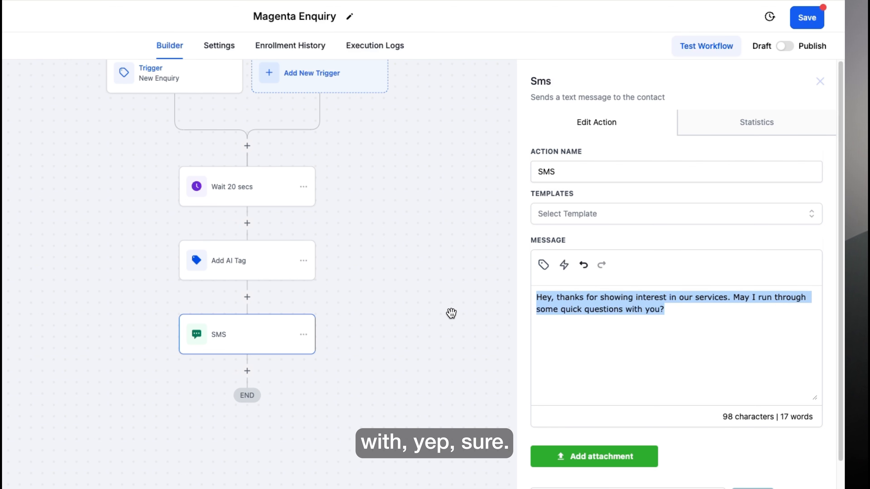
{"action": "left_click", "coordinate": [820, 81]}
{"action": "left_click", "coordinate": [245, 263]}
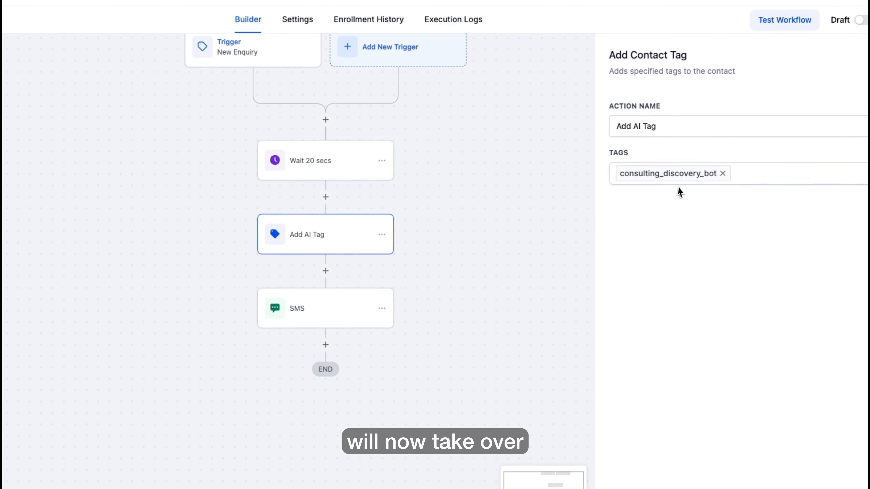
{"action": "left_click", "coordinate": [340, 316]}
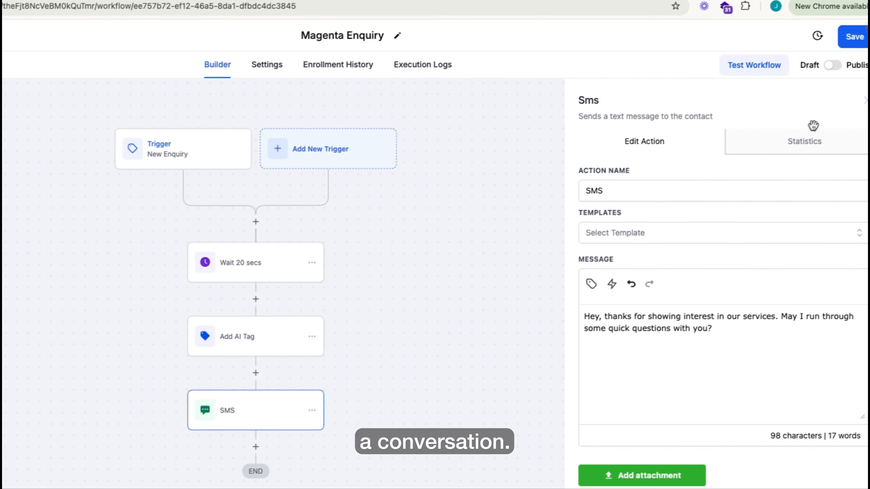
{"action": "left_click", "coordinate": [824, 121]}
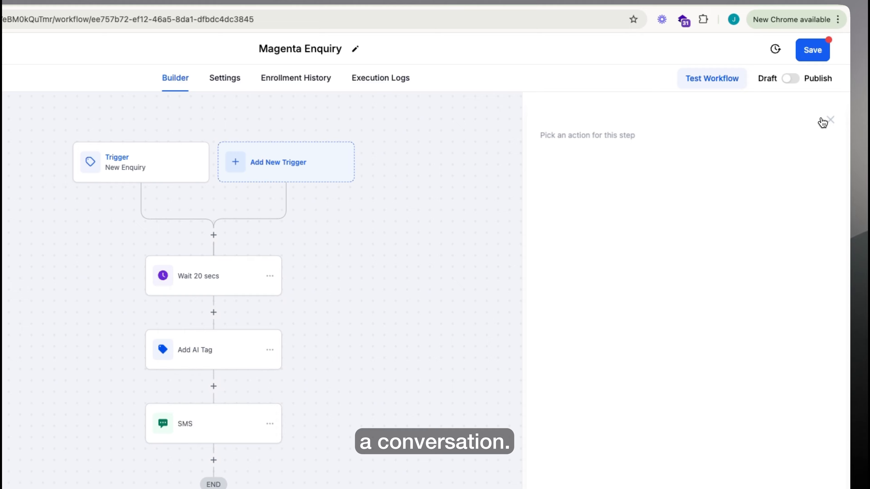
Open the 01. Customer Form Submission workflow from the 00.01 New Enquiries folder inside 00. AI Operations
{"action": "left_click", "coordinate": [11, 2]}
{"action": "left_click", "coordinate": [597, 321]}
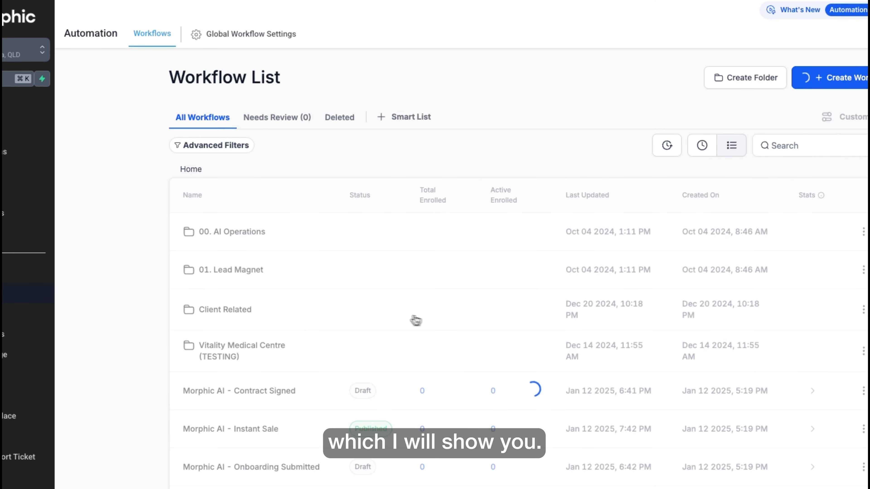
{"action": "left_click", "coordinate": [237, 248]}
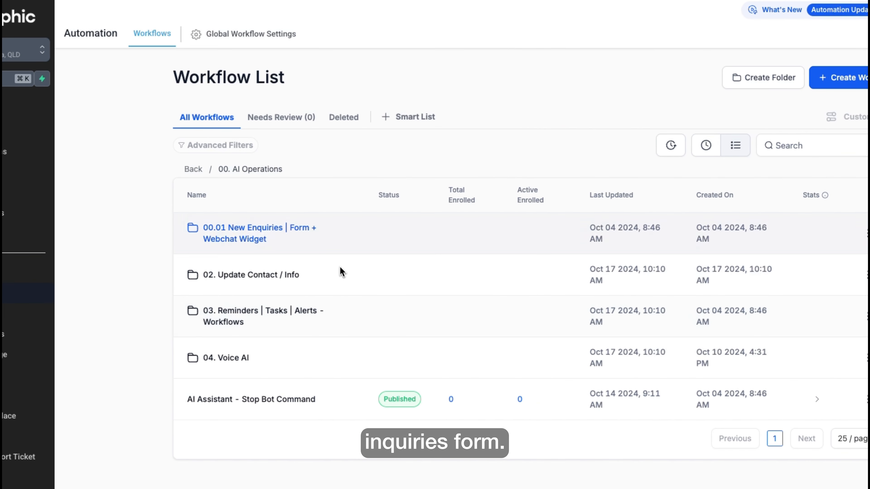
{"action": "left_click", "coordinate": [254, 233]}
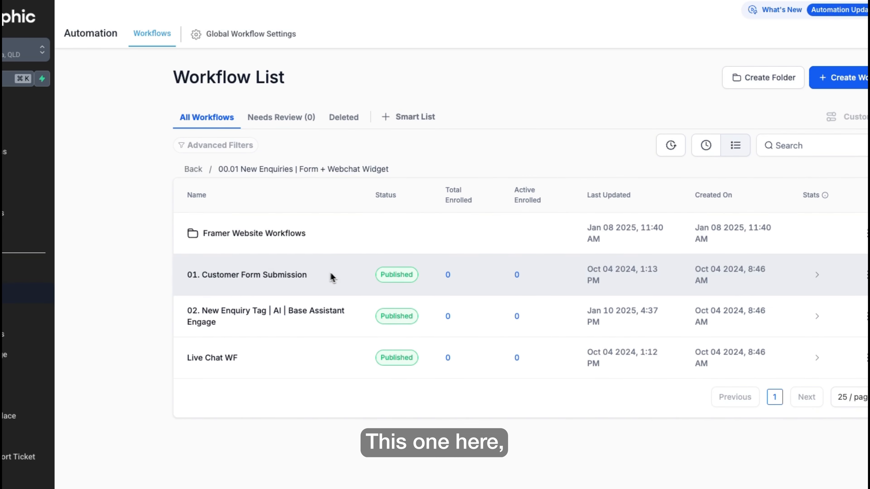
{"action": "left_click", "coordinate": [253, 274]}
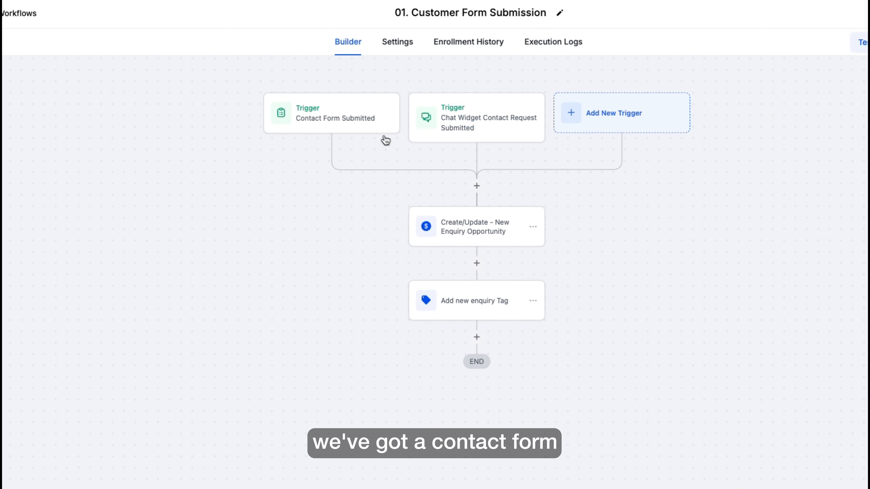
Examine the chat widget trigger, the contact form trigger and the Create/Update New Enquiry Opportunity action
{"action": "left_click", "coordinate": [458, 120]}
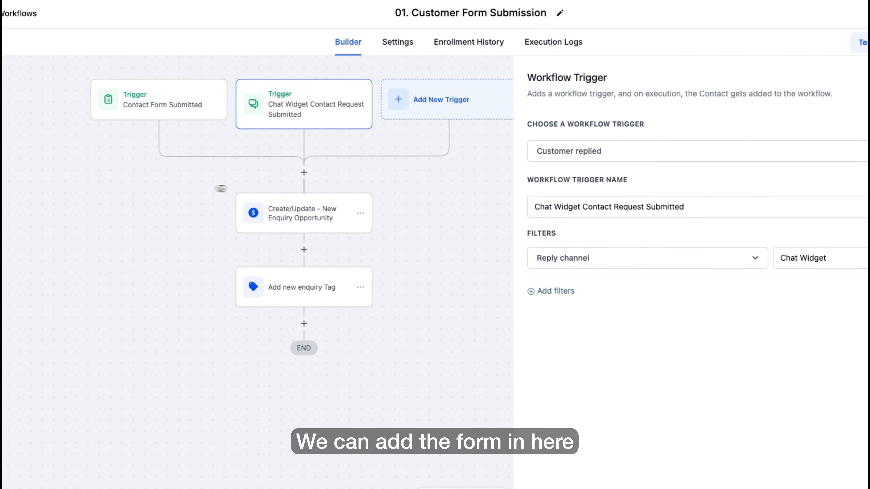
{"action": "left_click", "coordinate": [141, 109]}
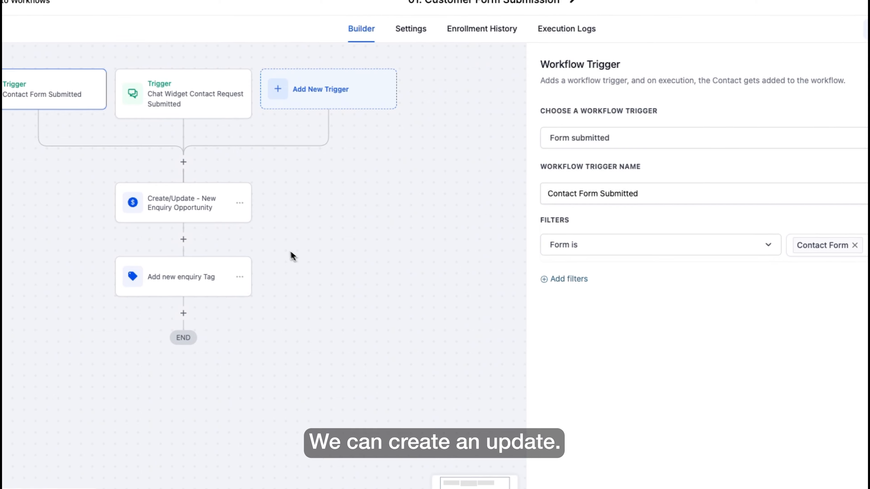
{"action": "left_click", "coordinate": [182, 205]}
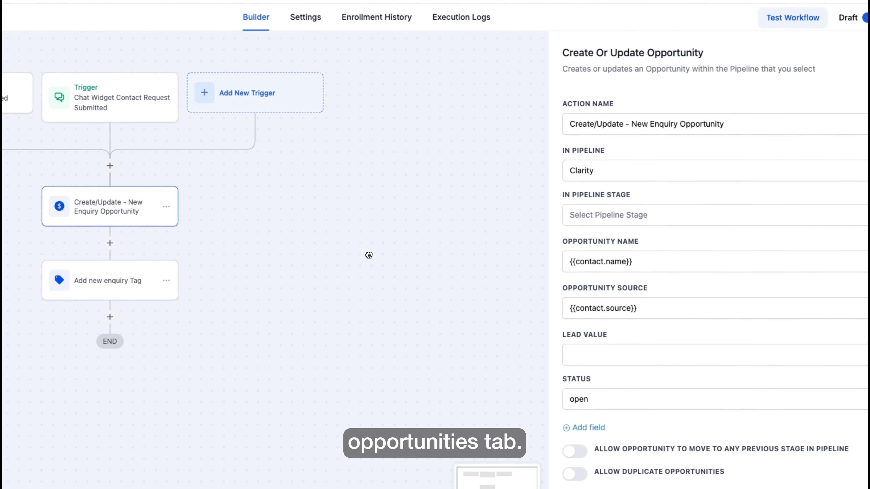
{"action": "left_click_drag", "start_coordinate": [369, 255], "coordinate": [343, 242]}
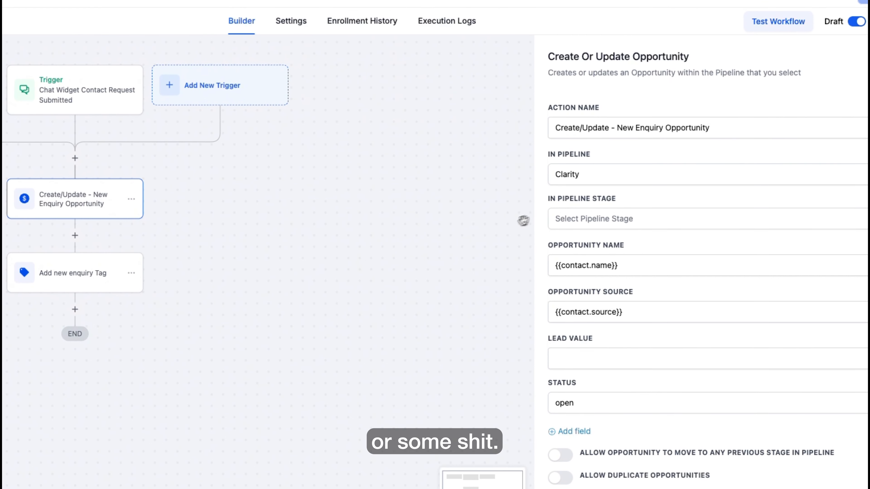
{"action": "left_click_drag", "start_coordinate": [293, 286], "coordinate": [333, 270]}
Open the 02. New Enquiry Tag | AI | Base Assistant Engage workflow and review the Yes branch's initial SMS message
{"action": "left_click", "coordinate": [121, 257]}
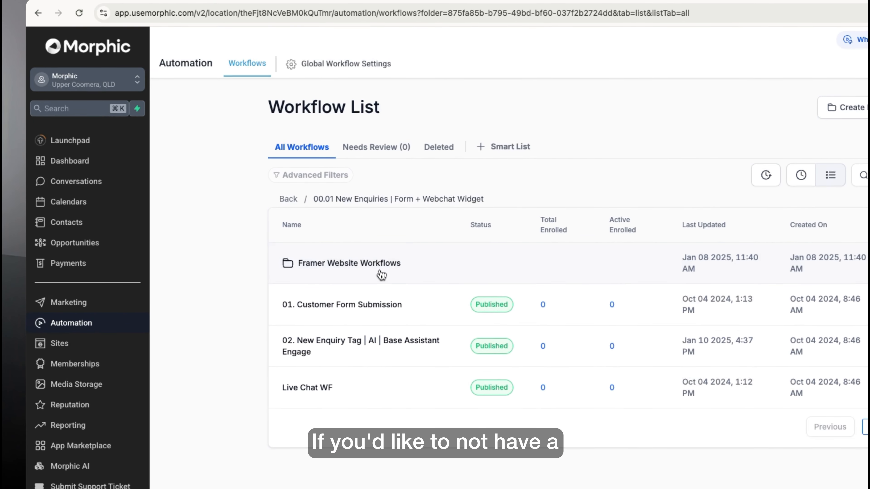
{"action": "left_click", "coordinate": [351, 303]}
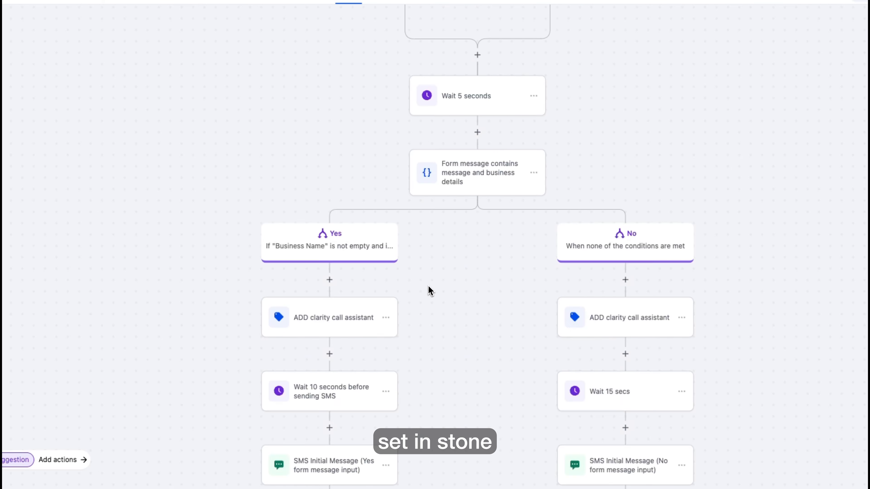
{"action": "left_click", "coordinate": [327, 408]}
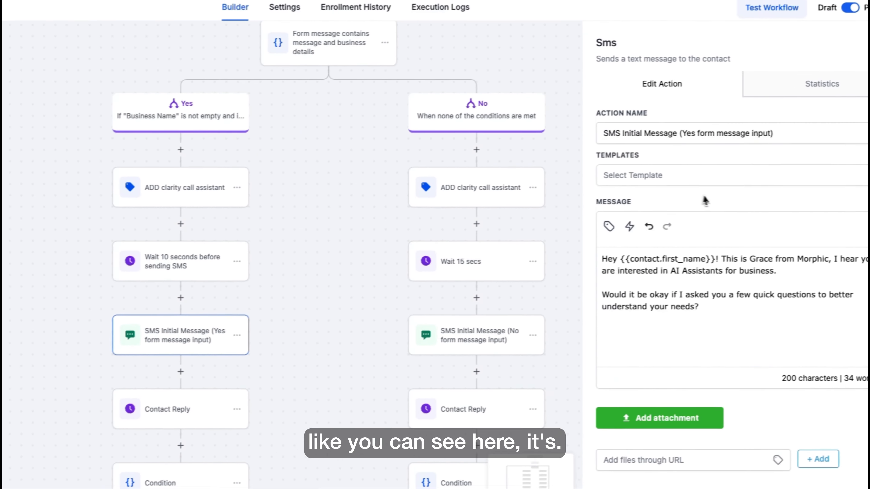
{"action": "left_click_drag", "start_coordinate": [312, 290], "coordinate": [174, 288]}
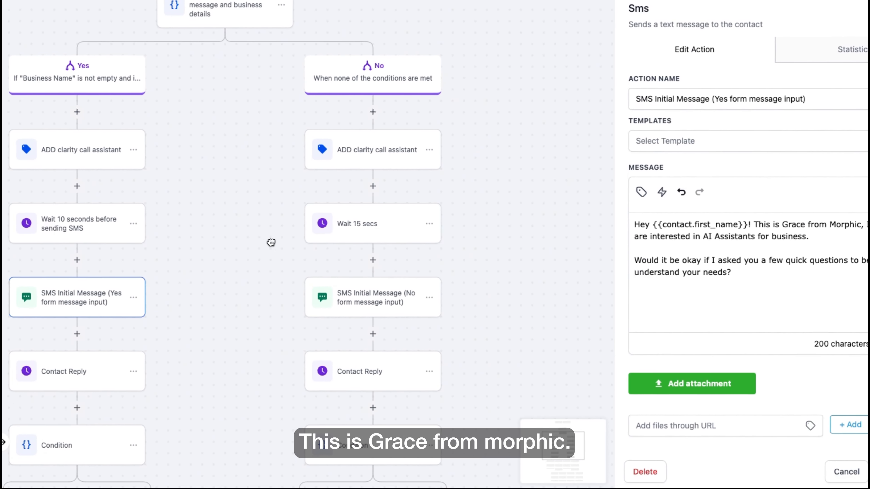
Insert a GPT Powered By OpenAI action after the Wait 15 secs step in the No branch, fill in its prompt, and save it
{"action": "left_click", "coordinate": [311, 259]}
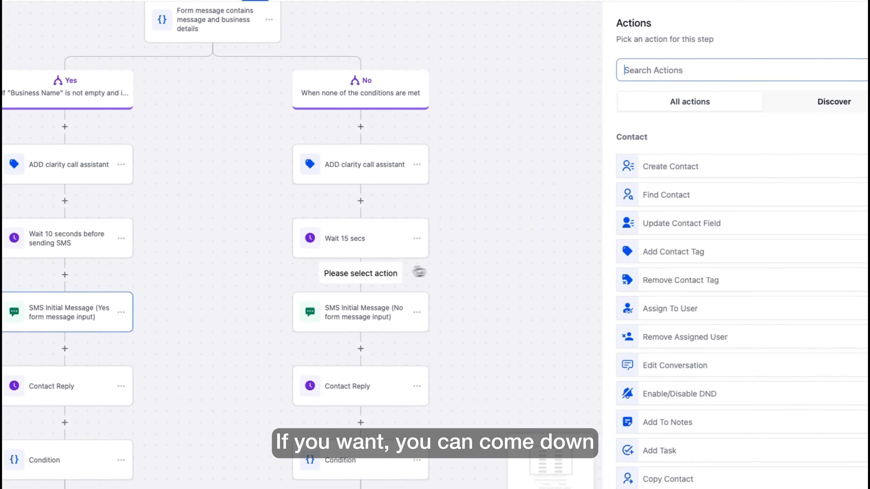
{"action": "scroll", "coordinate": [717, 291], "scroll_direction": "down", "scroll_amount": 5}
{"action": "scroll", "coordinate": [682, 321], "scroll_direction": "down", "scroll_amount": 20}
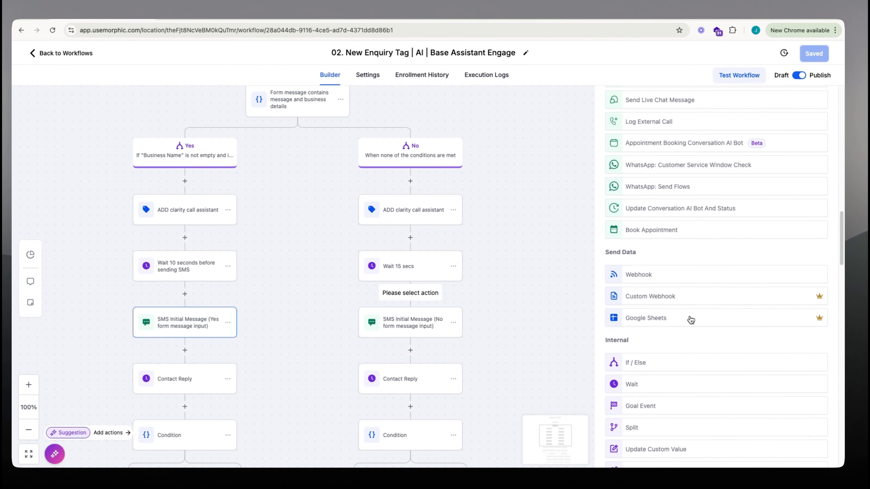
{"action": "scroll", "coordinate": [690, 319], "scroll_direction": "down", "scroll_amount": 15}
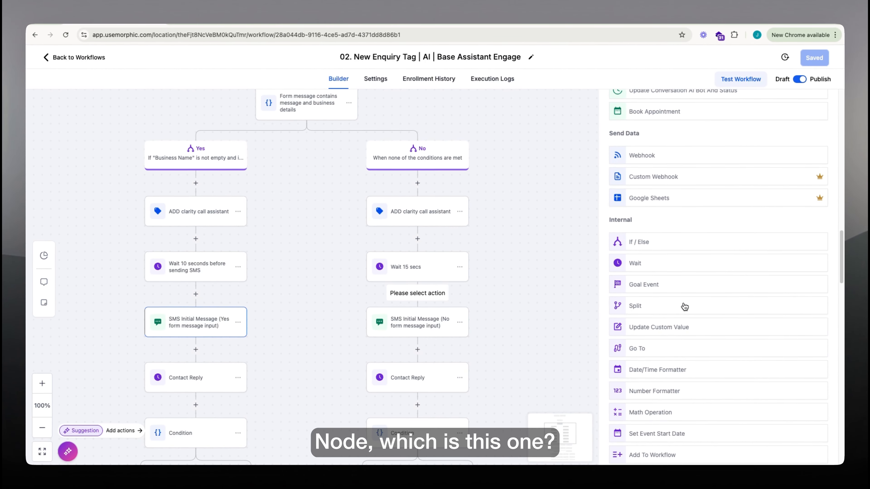
{"action": "left_click", "coordinate": [687, 311]}
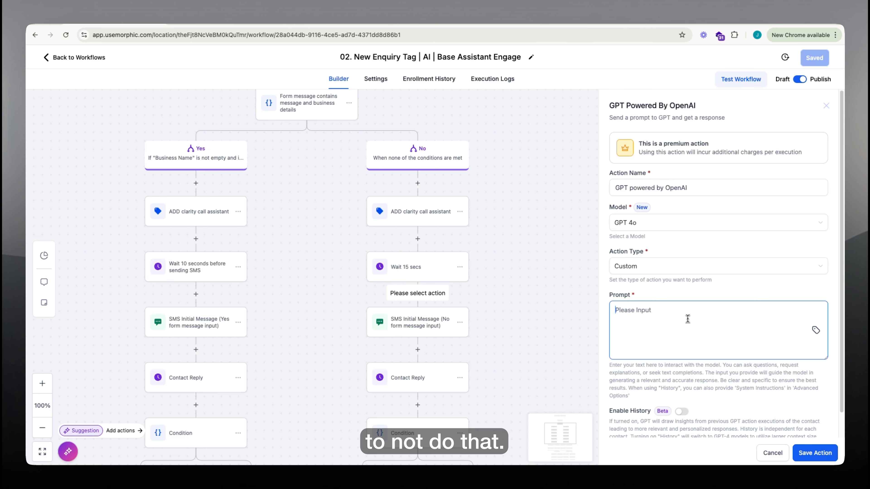
{"action": "key", "text": "super+v"}
{"action": "left_click", "coordinate": [815, 453]}
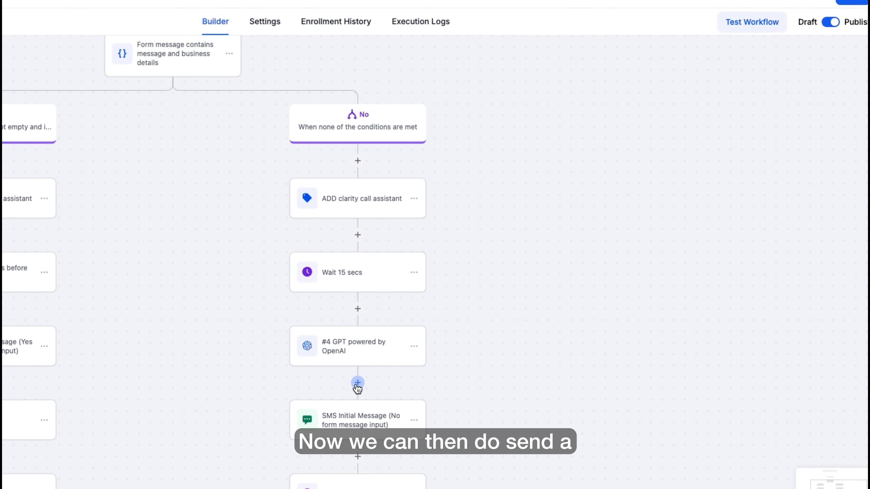
Add an SMS action after the GPT step with the GPT response as its message, save it, and reopen both actions to check them
{"action": "left_click", "coordinate": [358, 383]}
{"action": "scroll", "coordinate": [713, 334], "scroll_direction": "down", "scroll_amount": 5}
{"action": "left_click", "coordinate": [657, 119]}
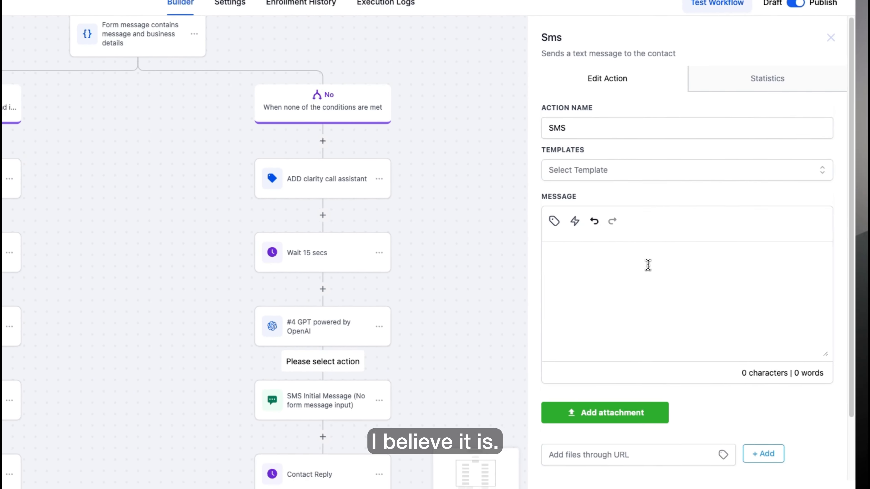
{"action": "left_click", "coordinate": [683, 288]}
{"action": "left_click", "coordinate": [589, 241]}
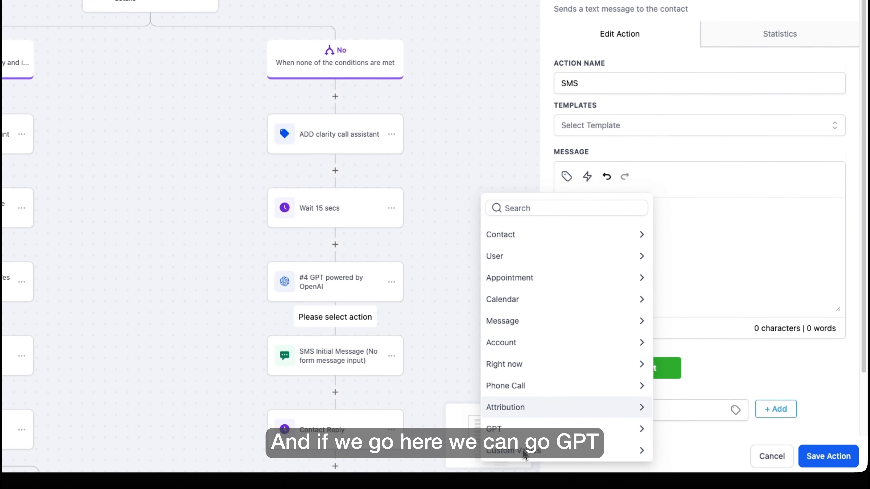
{"action": "left_click", "coordinate": [522, 467]}
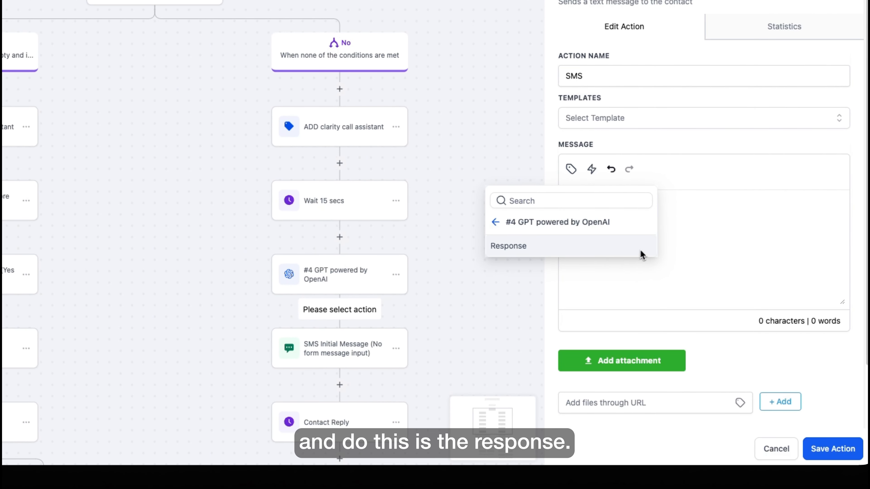
{"action": "left_click", "coordinate": [833, 449]}
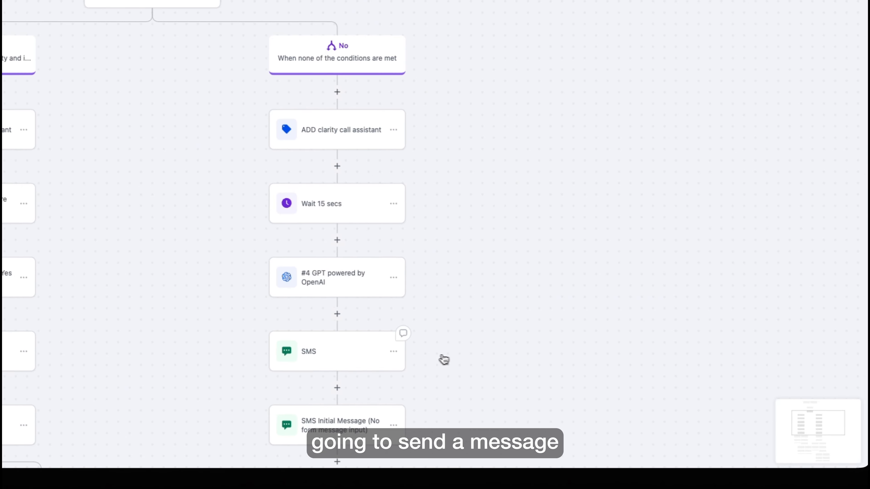
{"action": "left_click", "coordinate": [363, 348]}
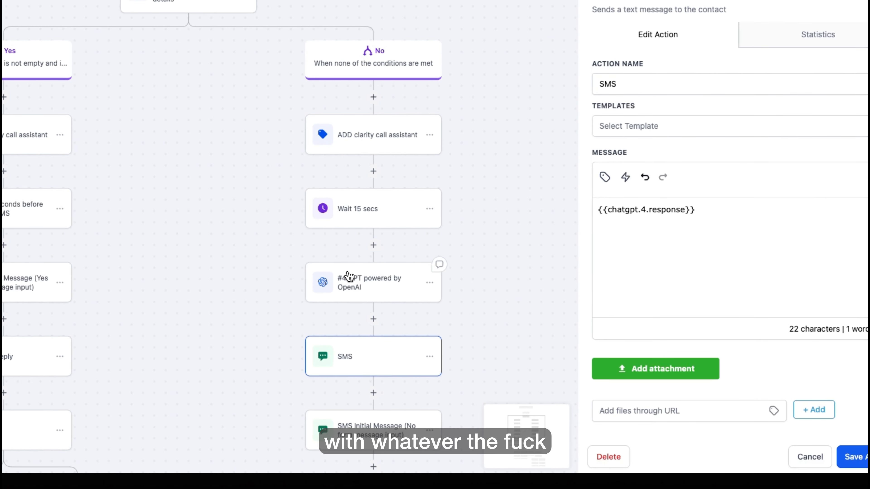
{"action": "left_click", "coordinate": [380, 283]}
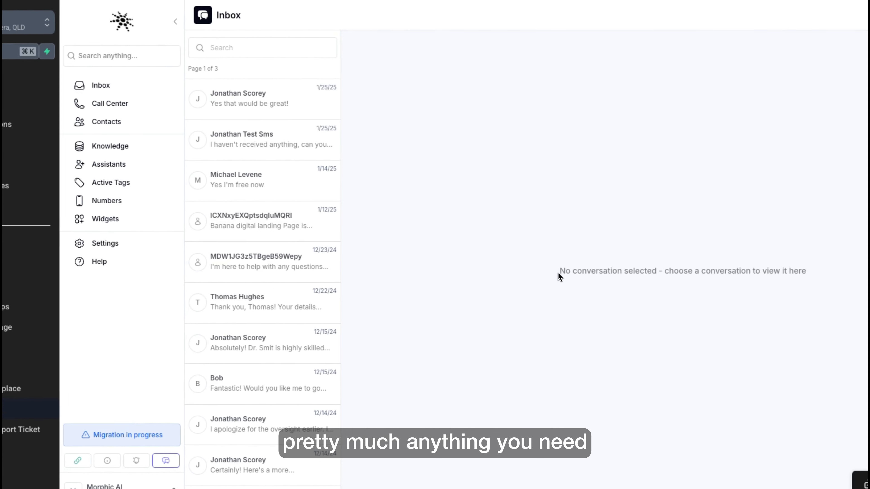
{"action": "left_click_drag", "start_coordinate": [649, 243], "coordinate": [823, 262]}
{"action": "left_click", "coordinate": [829, 263]}
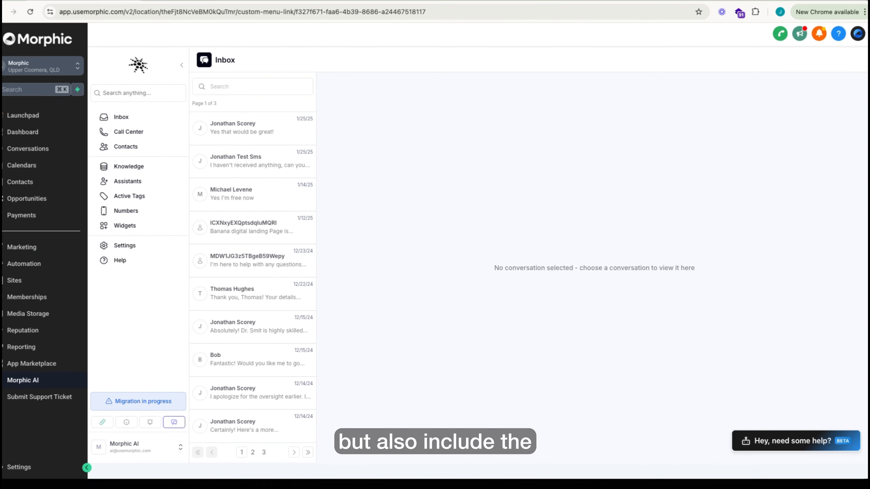
{"action": "left_click_drag", "start_coordinate": [494, 273], "coordinate": [710, 275]}
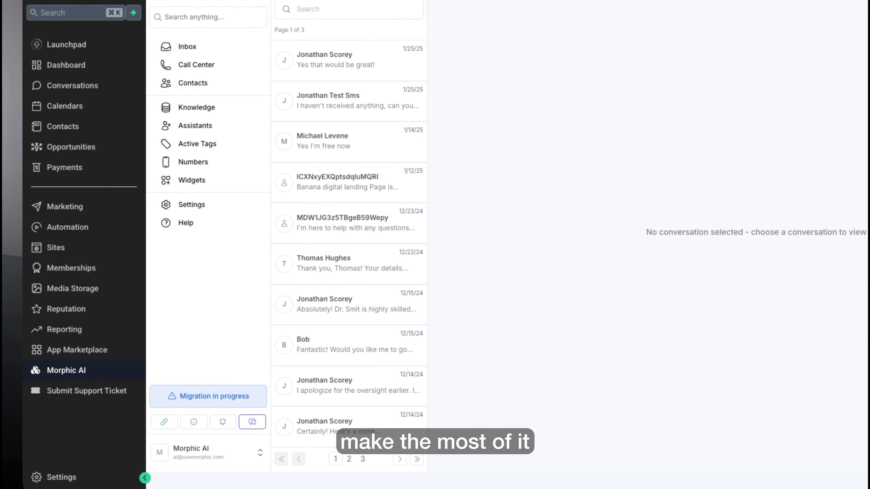